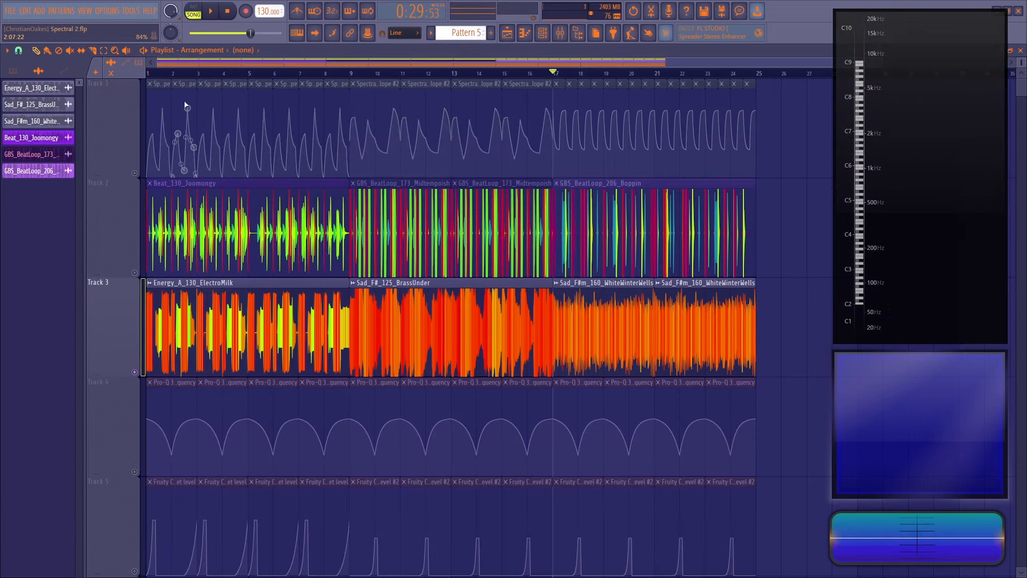
Step: Return the playhead to the song start and view the mixer track used by the Energy_A_130_ElectroMilk melody clip
click(147, 74)
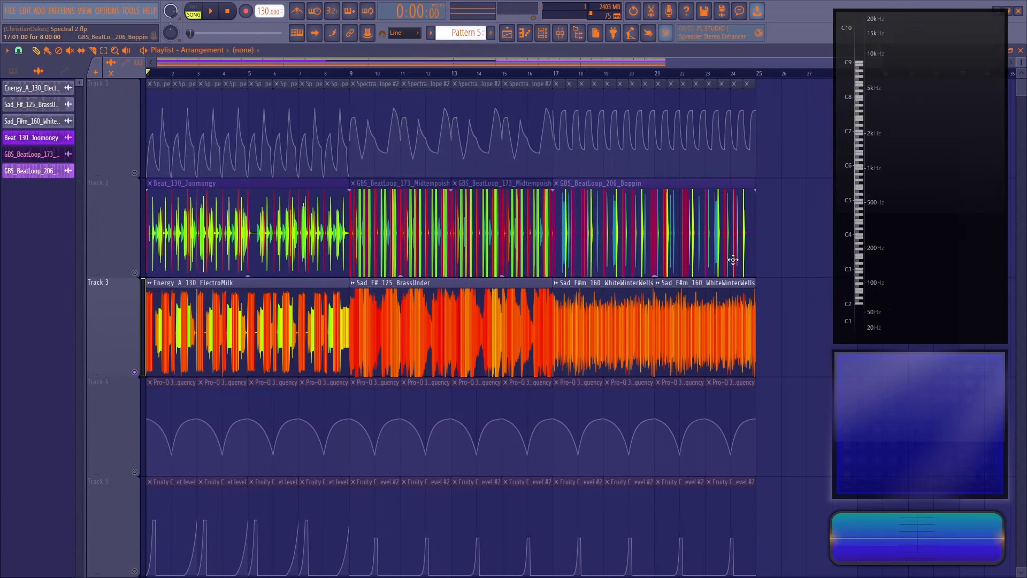
key(space)
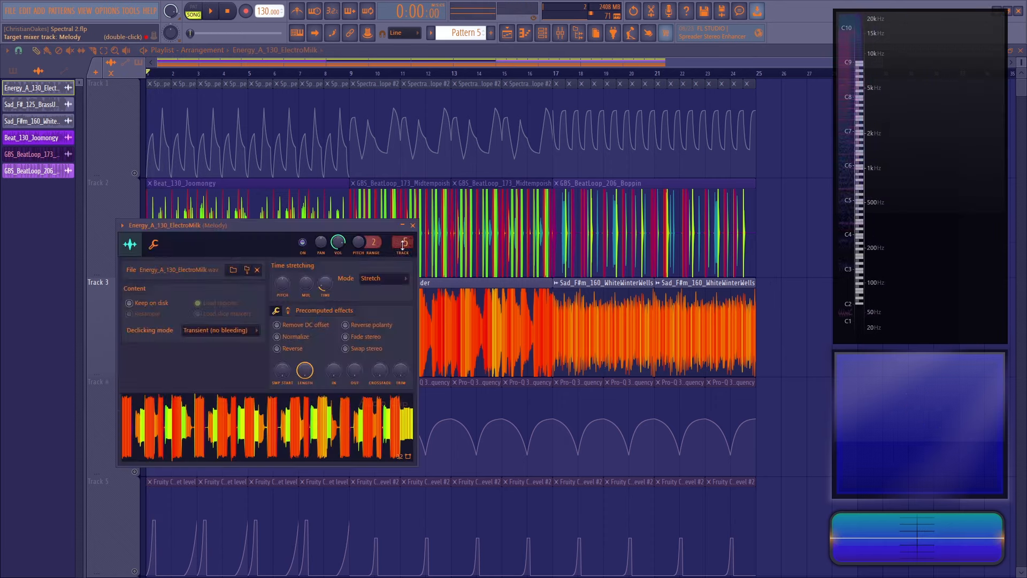
double_click(403, 245)
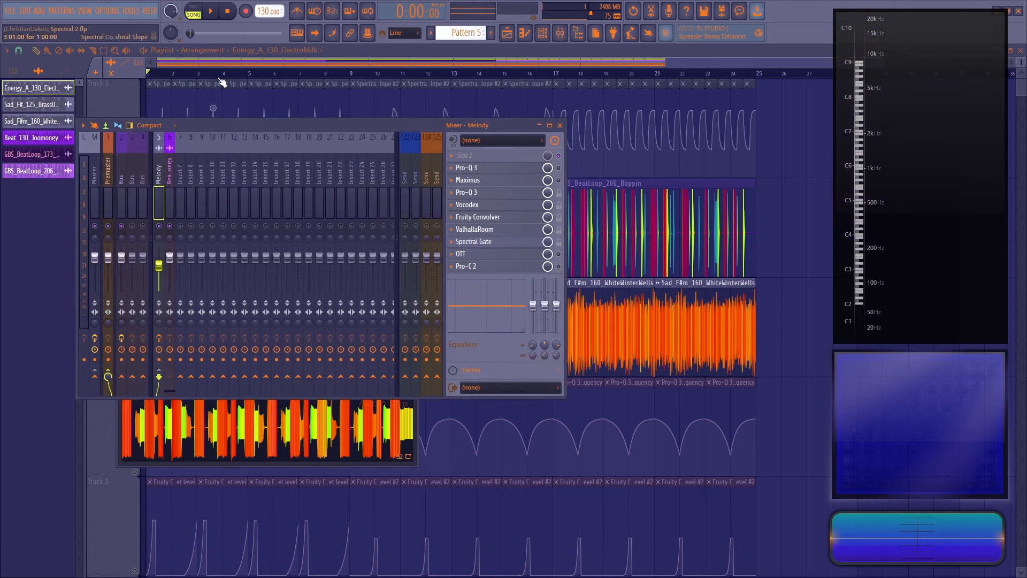
key(F12)
Step: Show the Beat_130_Joomongy clip's mixer track, audition it briefly, and remove its send to the Premaster track
double_click(193, 243)
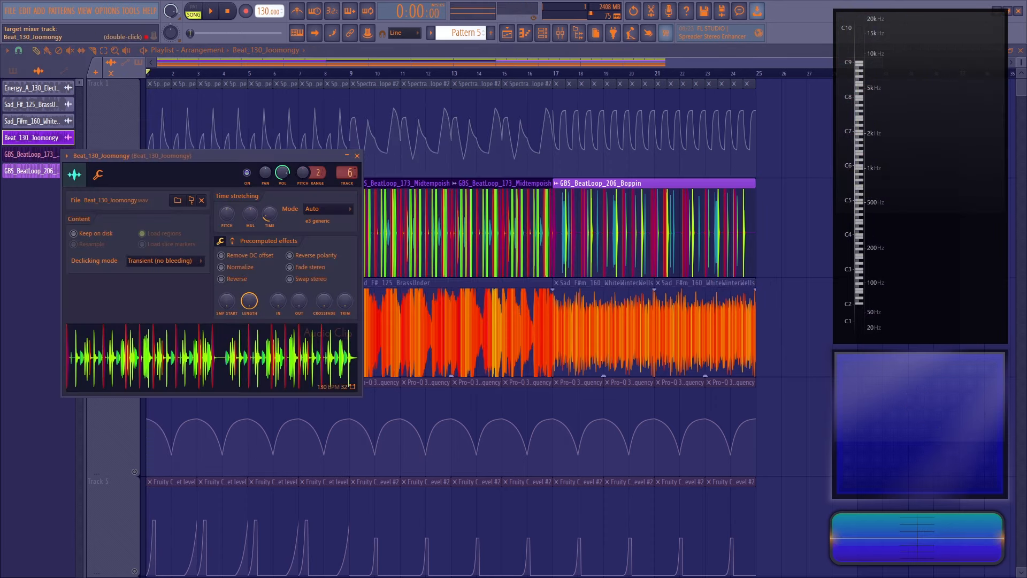
double_click(350, 173)
key(space)
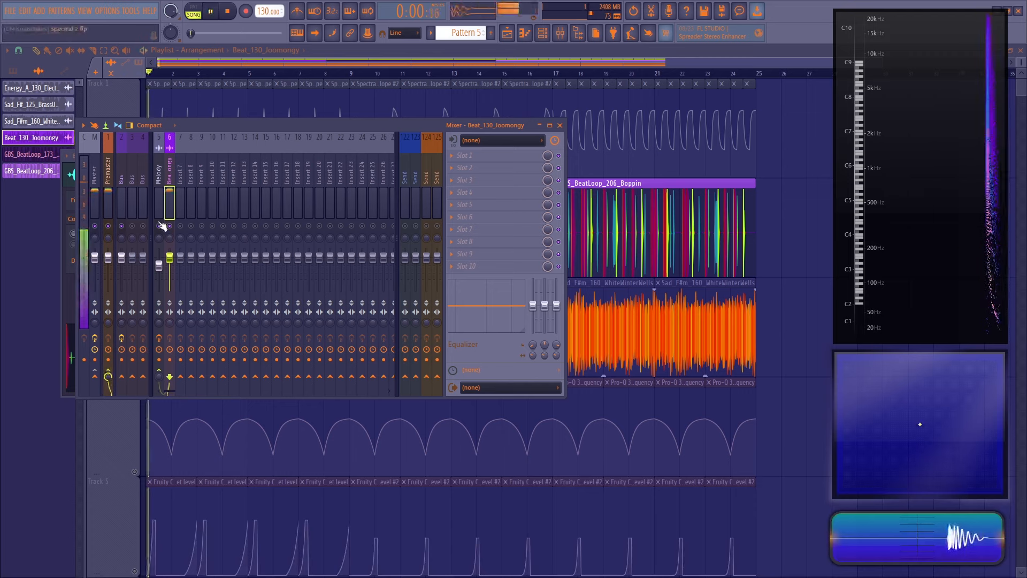
key(space)
click(108, 371)
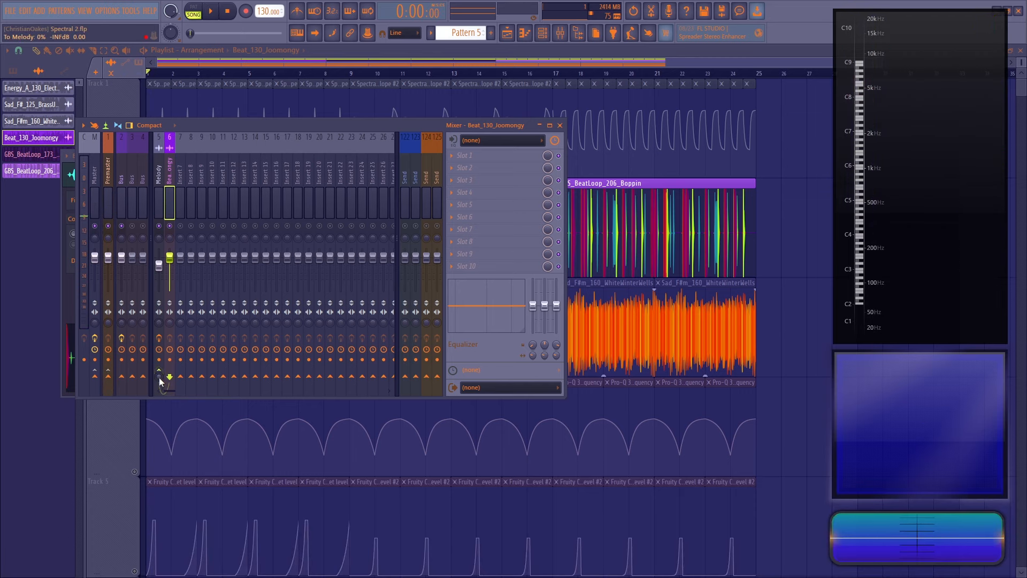
Step: Load Spectral Compressor into the first effect slot of the Melody mixer track
click(161, 193)
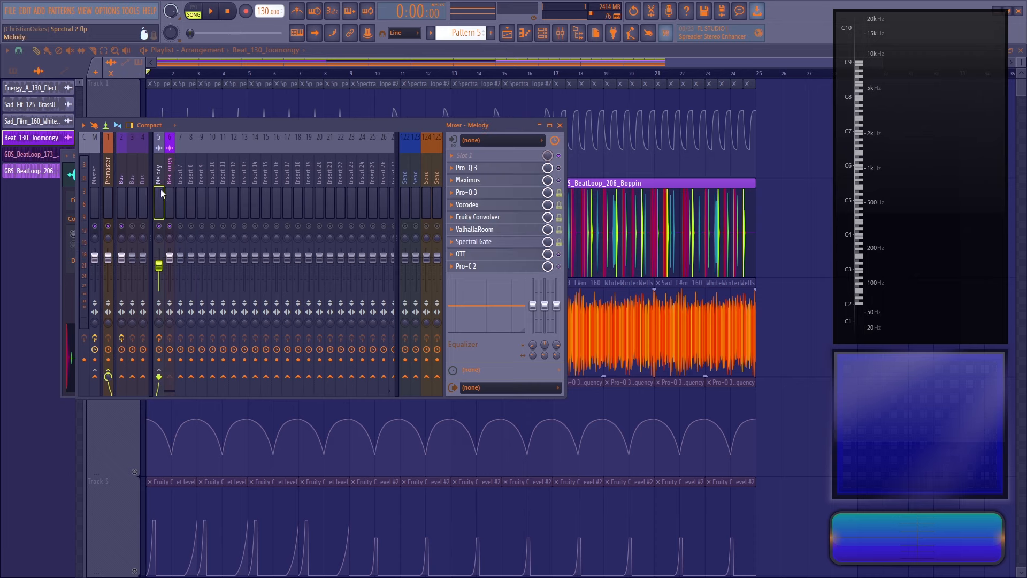
click(458, 156)
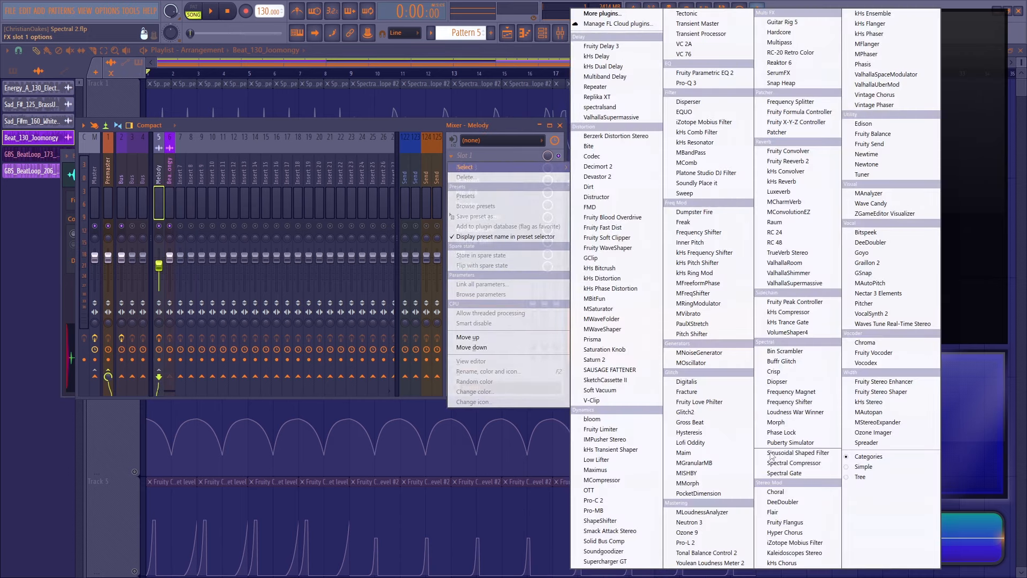
click(786, 463)
Step: Assign Spectral Compressor's sidechain input in the plugin wrapper's processing settings and use Sidechain Matching as its Mode
click(91, 177)
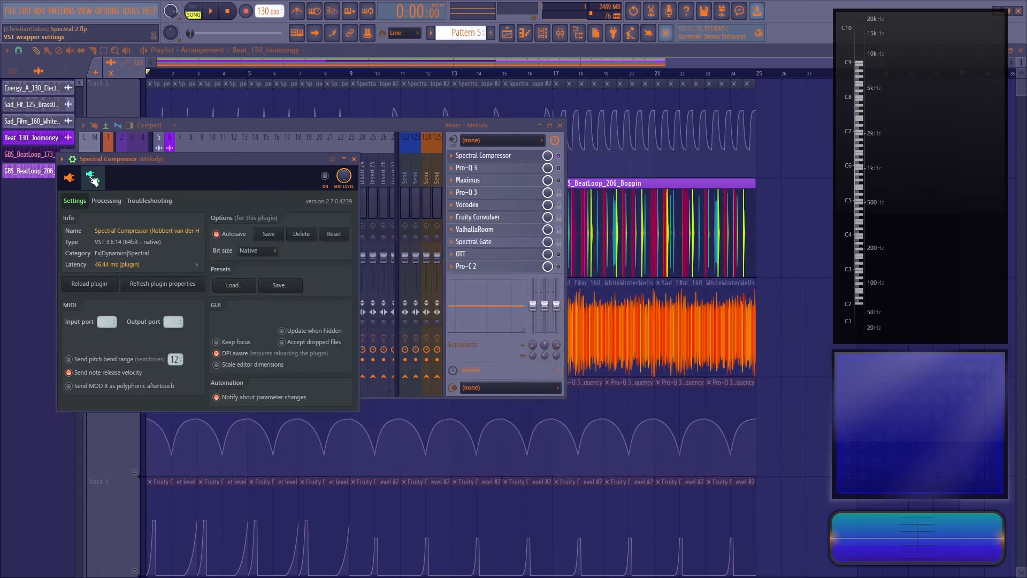
click(115, 201)
click(86, 329)
click(128, 352)
click(69, 178)
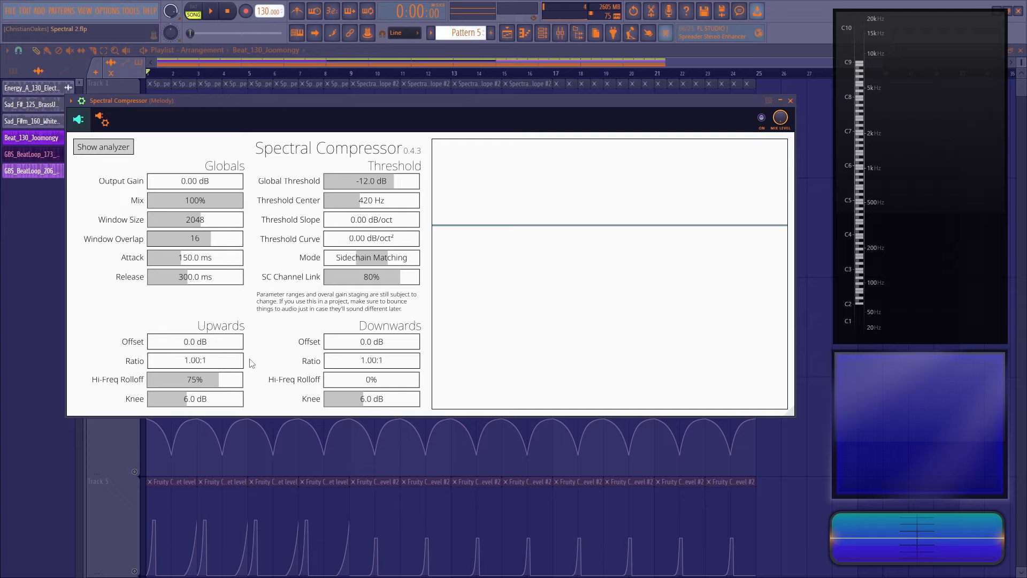
Step: During playback, set the Upwards Ratio to 34.37:1 and the Downwards Ratio to 45.95:1
key(space)
drag(172, 365, 221, 369)
drag(335, 366, 375, 366)
drag(221, 365, 196, 366)
drag(353, 366, 377, 364)
key(space)
Step: Shorten the Attack to 0.4 ms and the Release to 5.8 ms, and audition the sound
drag(197, 260, 155, 260)
key(space)
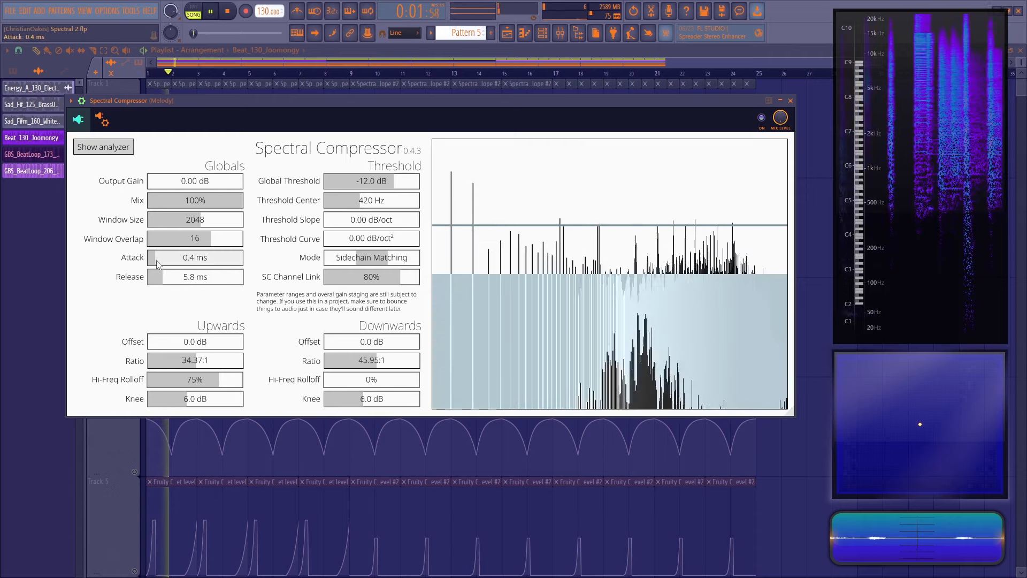
key(space)
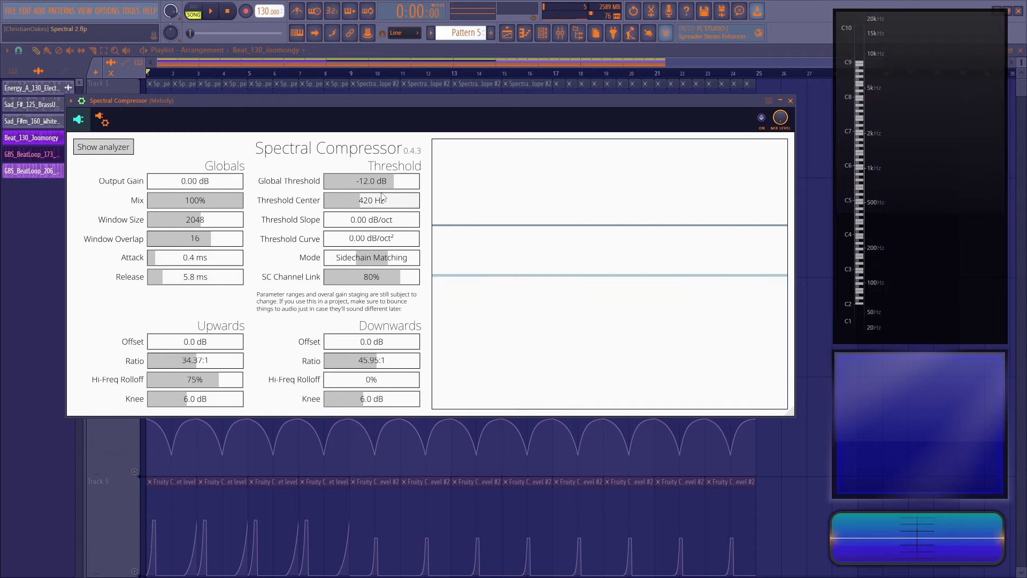
Step: Set the Upwards Offset to 24.0 dB and the Downwards Offset to 26.3 dB, and audition the result
drag(204, 348, 235, 347)
drag(342, 347, 315, 349)
key(space)
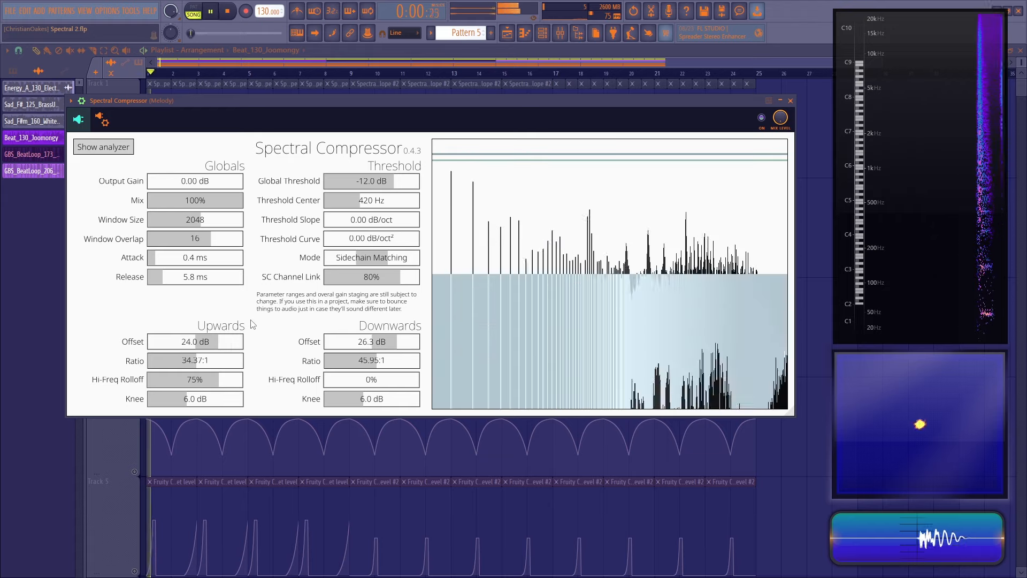
key(space)
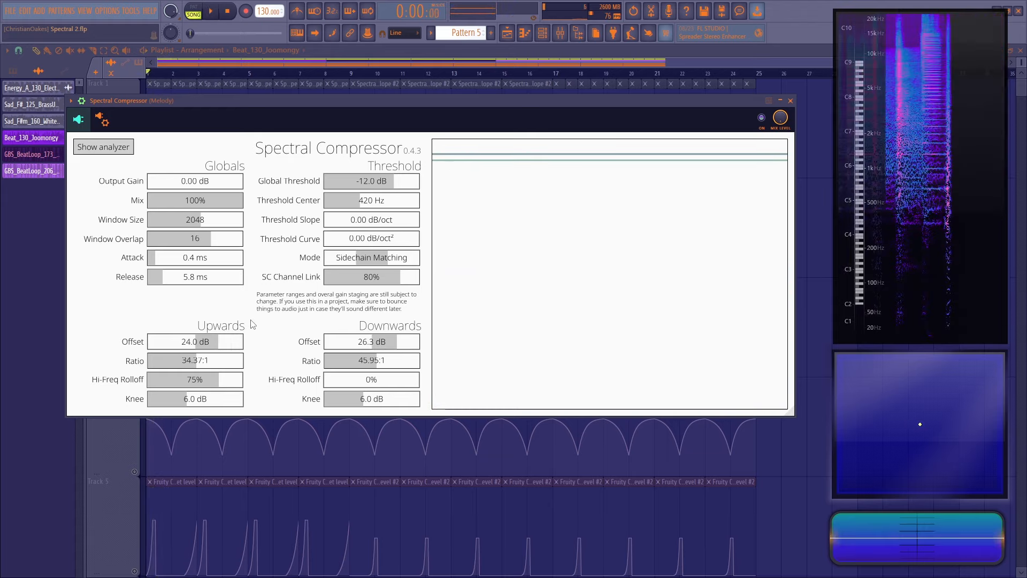
Step: Lengthen the compressor's Release to 380.0 ms while auditioning the sound
drag(162, 278, 198, 276)
click(174, 262)
key(space)
double_click(198, 278)
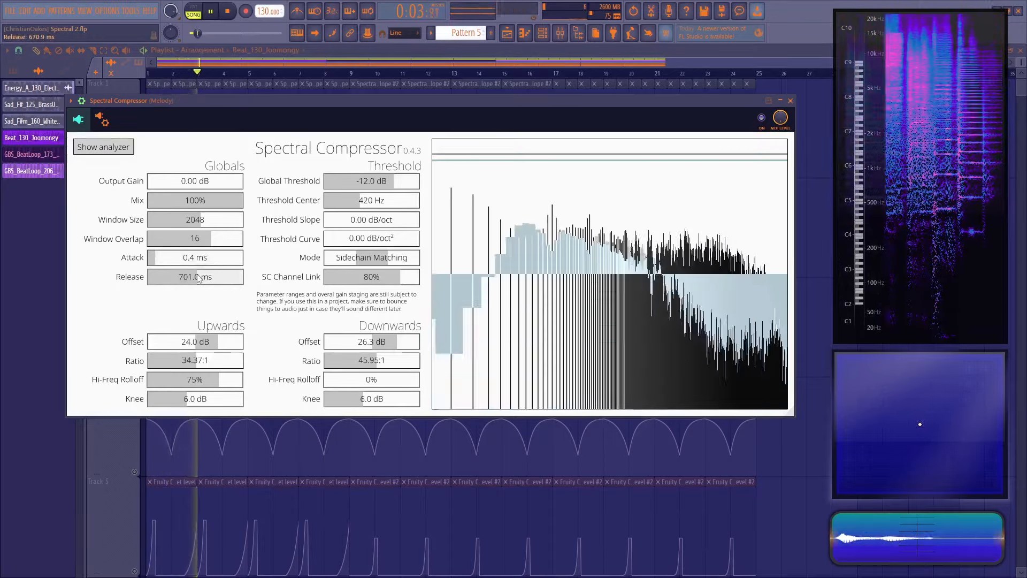
key(space)
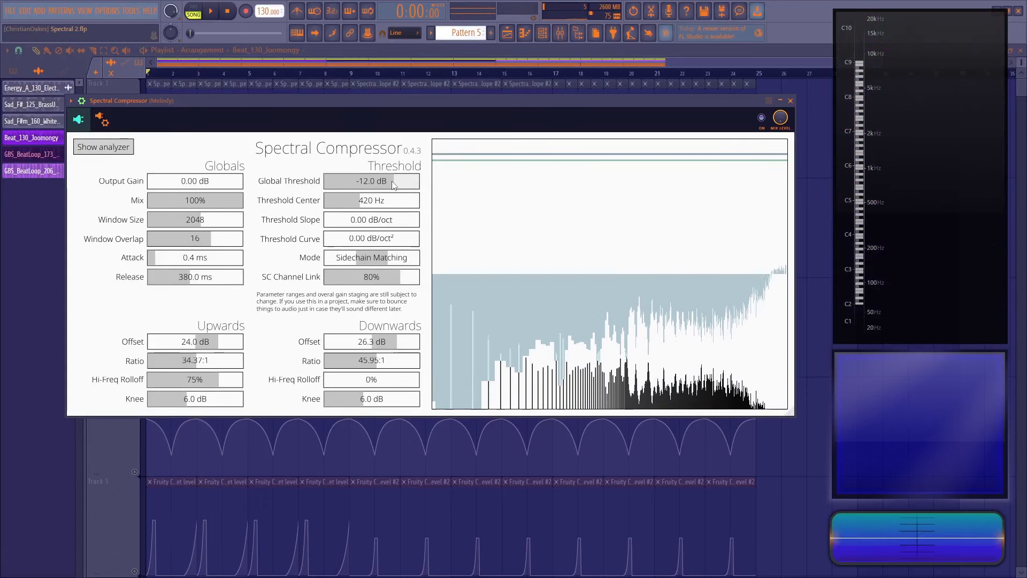
Step: Try a lower Global Threshold, reset it, and set it to -6.1 dB while playing the song
drag(404, 185, 383, 185)
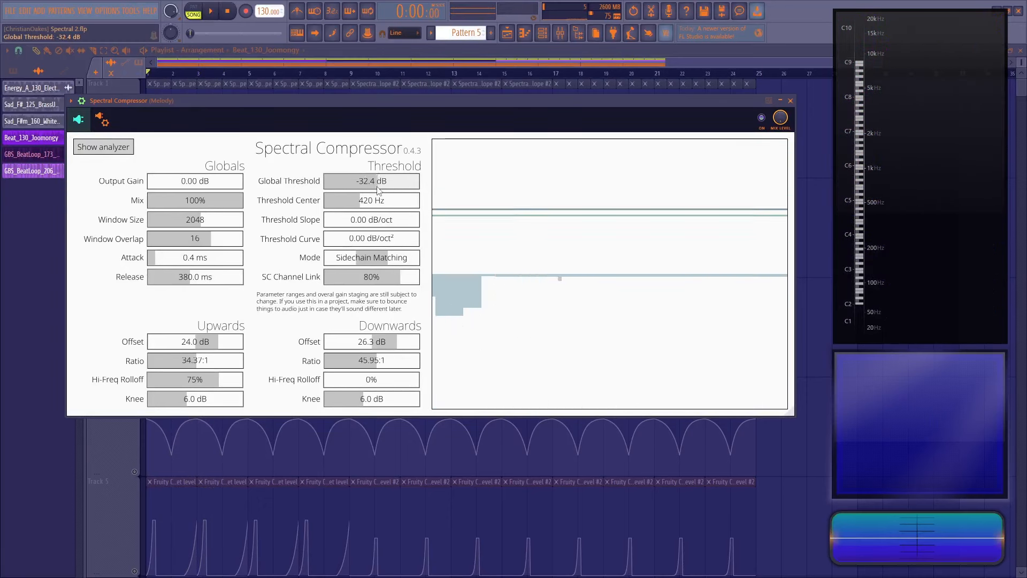
double_click(382, 185)
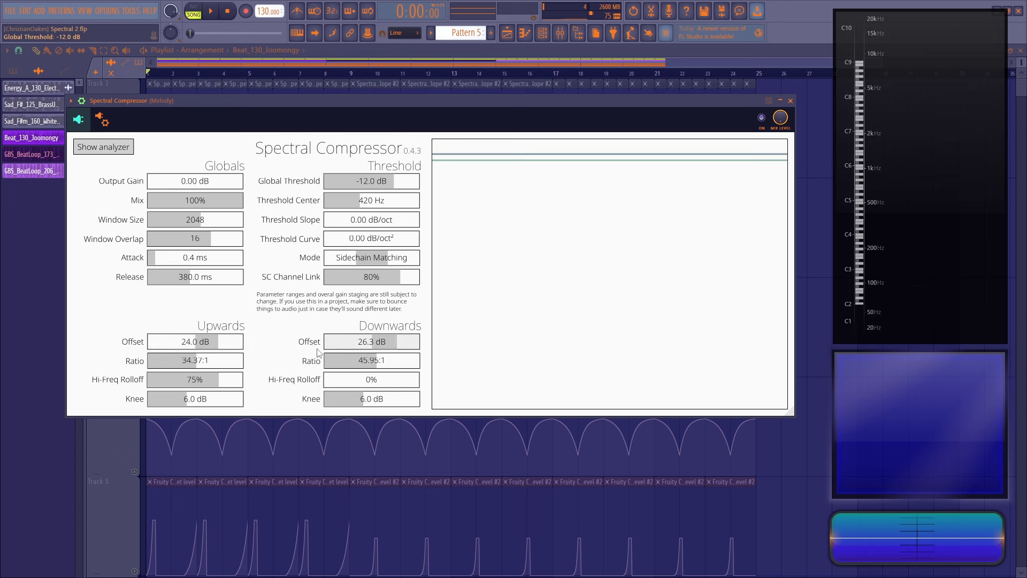
key(space)
mouse_move(395, 186)
mouse_down()
mouse_move(366, 186)
mouse_move(398, 186)
mouse_up()
key(space)
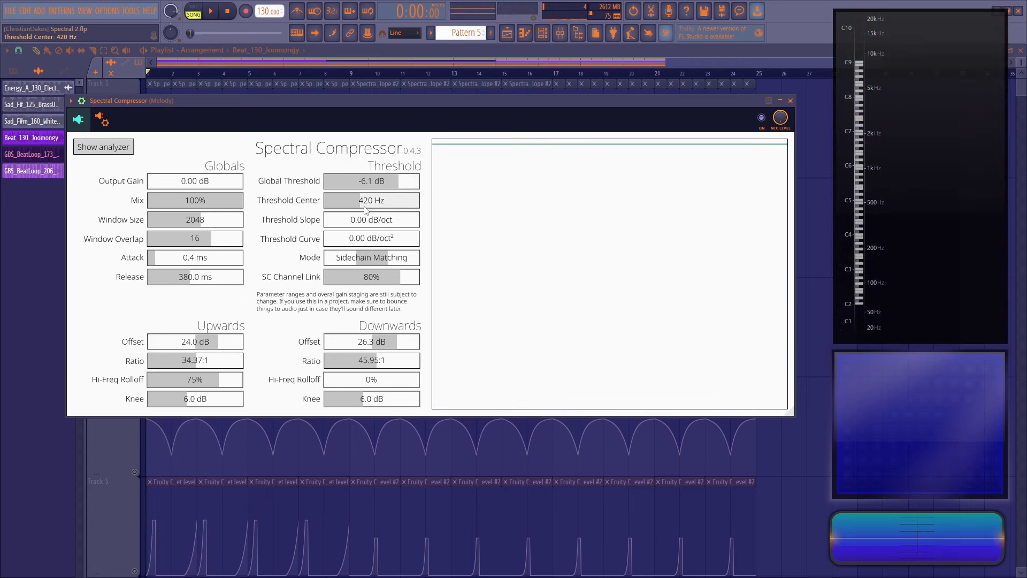
Step: Try a Threshold Center of 502 Hz with a Threshold Curve of 11.16 dB/oct² and audition it
drag(349, 222, 362, 202)
double_click(373, 240)
double_click(376, 220)
drag(378, 247, 396, 244)
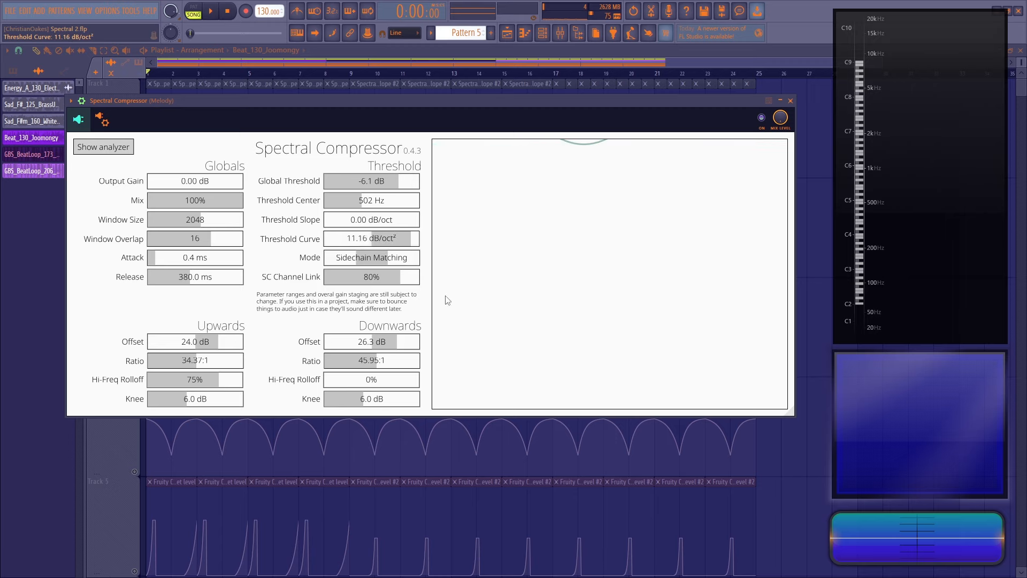
key(space)
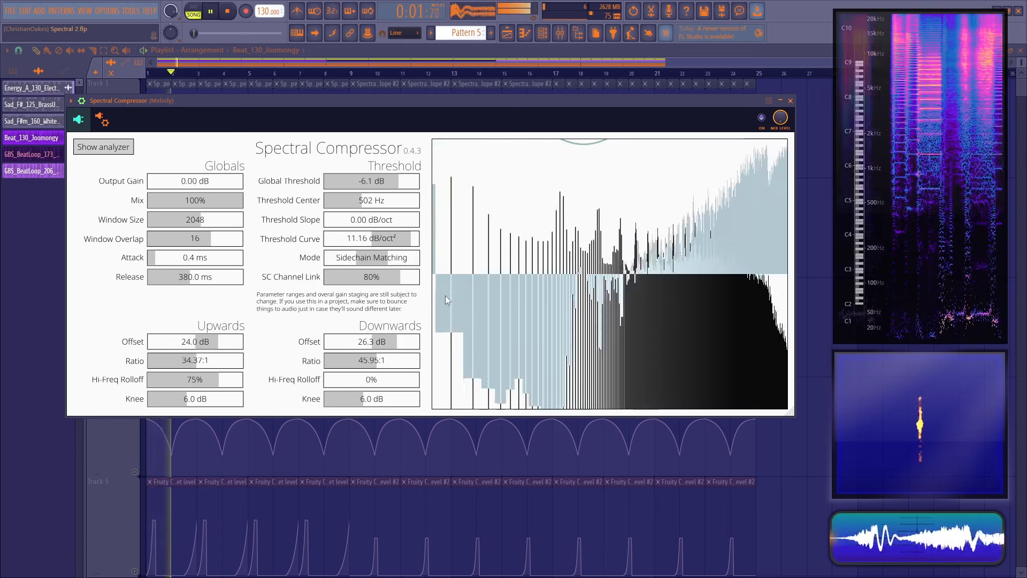
key(space)
Step: Set the Threshold Center to 378 Hz, the Threshold Slope to 0.48 dB/oct and the Threshold Curve to -3.63 dB/oct²
double_click(384, 242)
drag(368, 203, 363, 237)
double_click(370, 222)
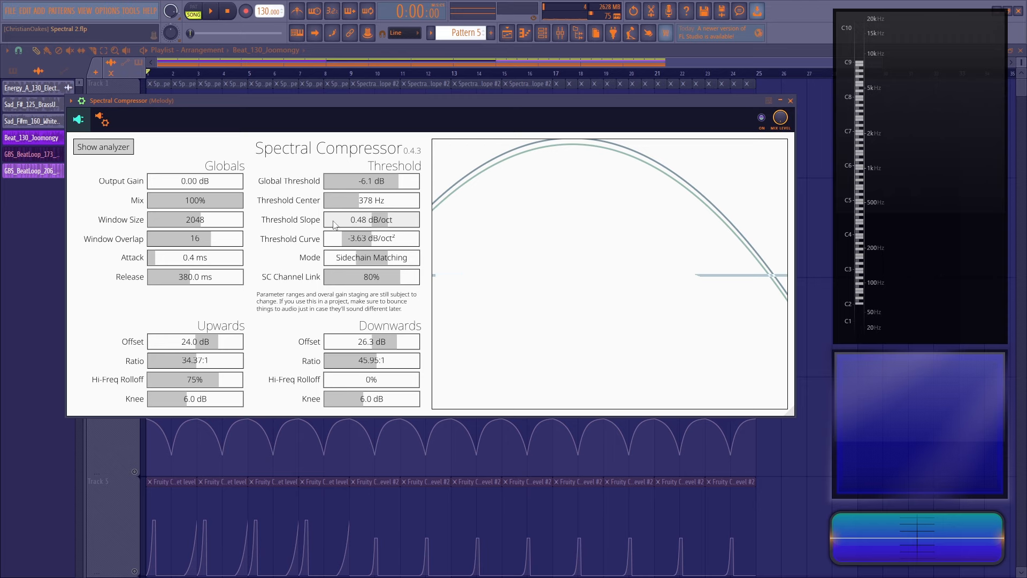
Step: Browse Spectral Compressor's parameters, set the Threshold Slope to -0.02 dB/oct and open that parameter's options in the browser
click(73, 101)
click(105, 239)
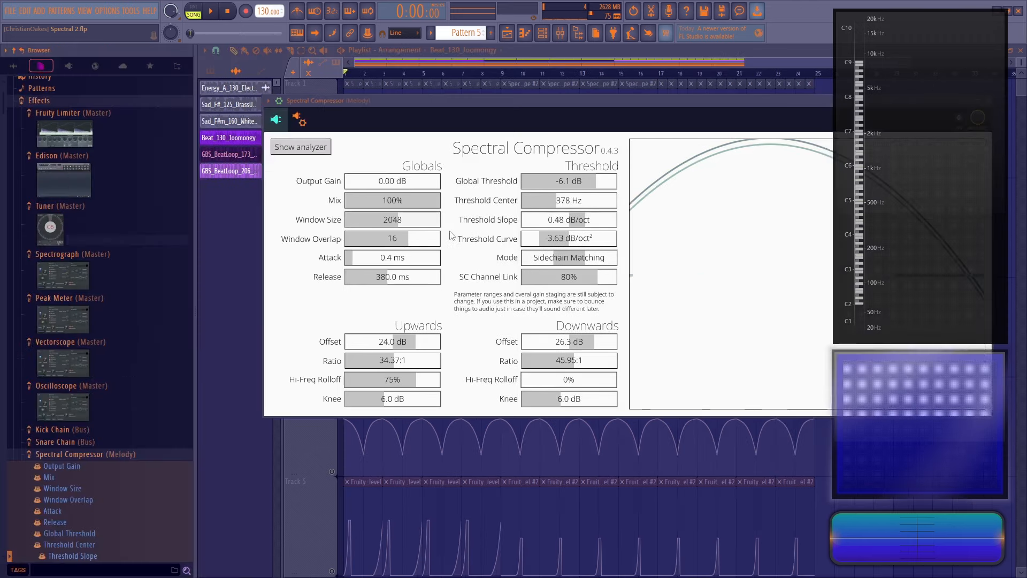
drag(584, 227, 442, 290)
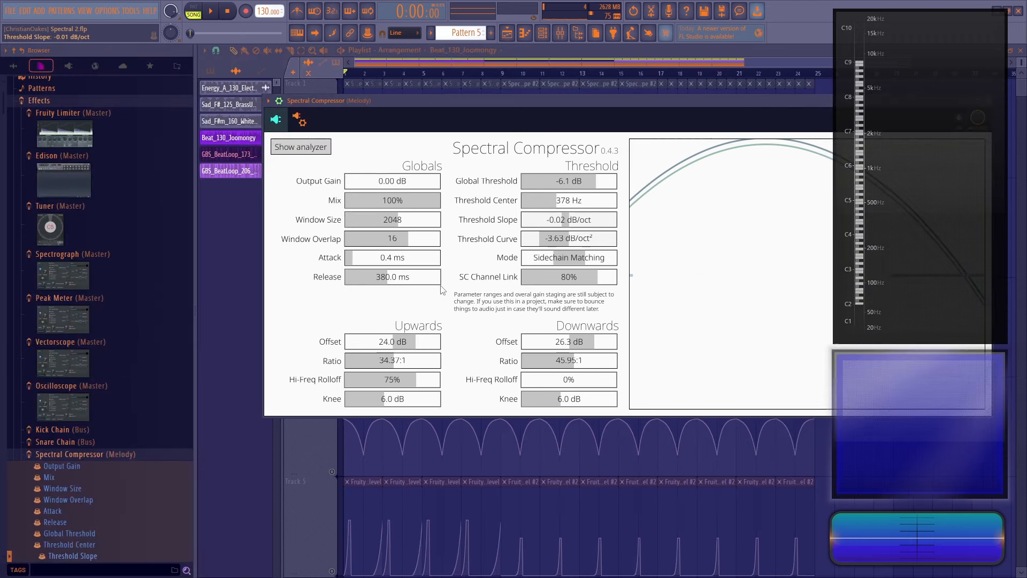
right_click(88, 558)
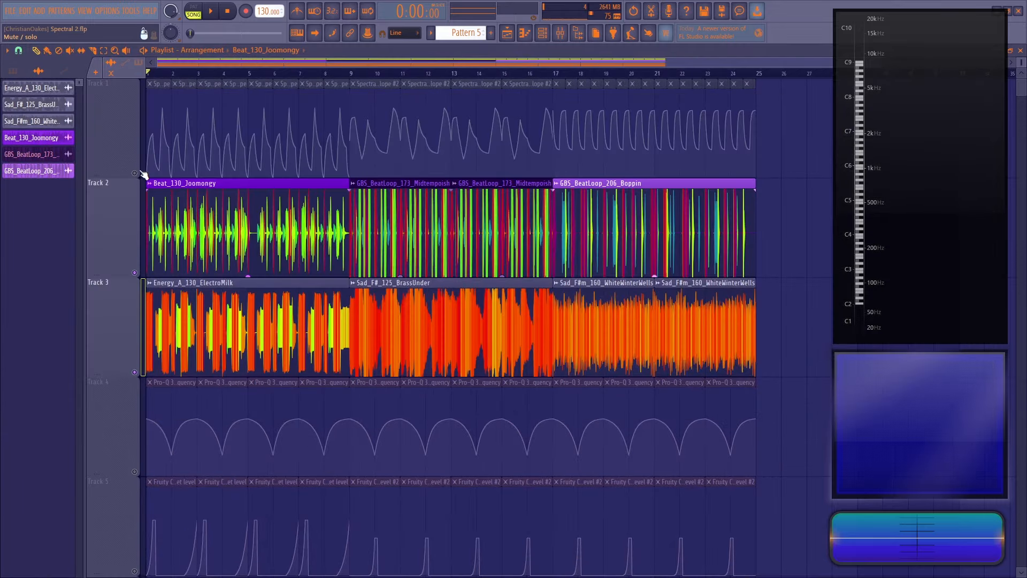
Step: Solo Track 1 with the Threshold Slope automation, and unmute Tracks 2 and 3 alongside it
right_click(137, 172)
scroll(186, 72, up, 6)
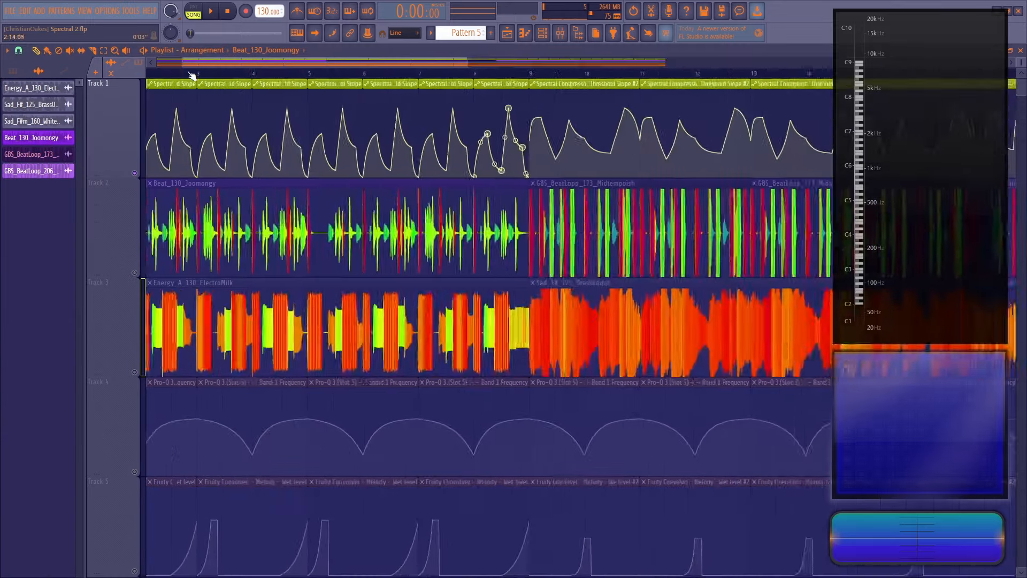
click(135, 273)
click(134, 371)
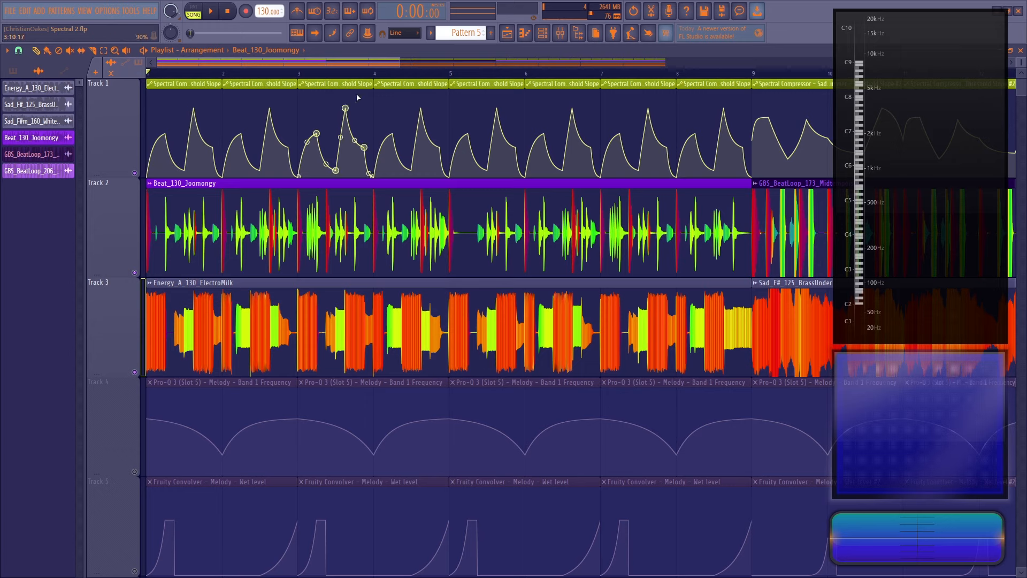
Step: Reopen Spectral Compressor from the Melody mixer track, place its window below the automation clips and close the mixer
click(559, 35)
click(503, 155)
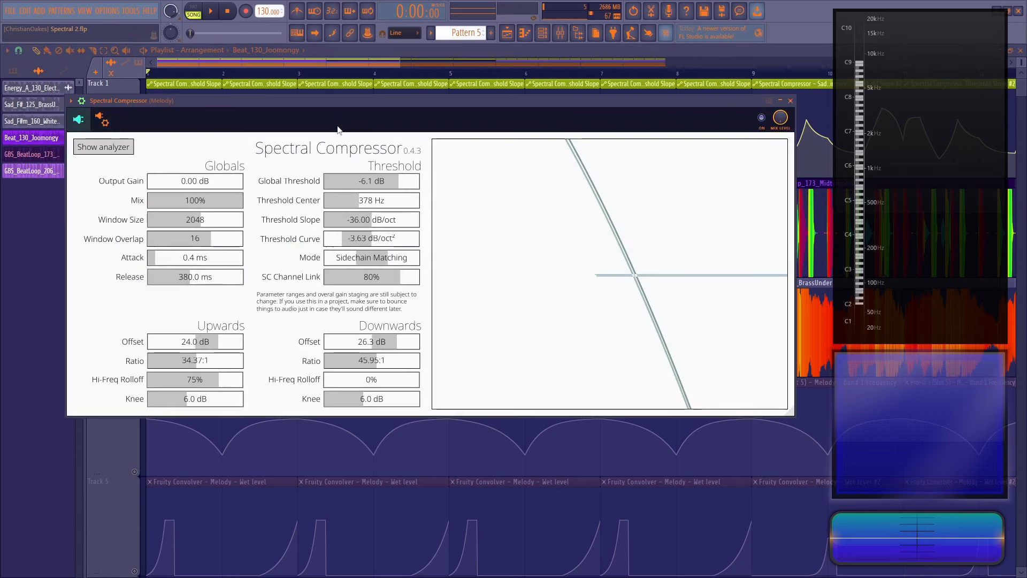
drag(455, 114, 482, 255)
key(F9)
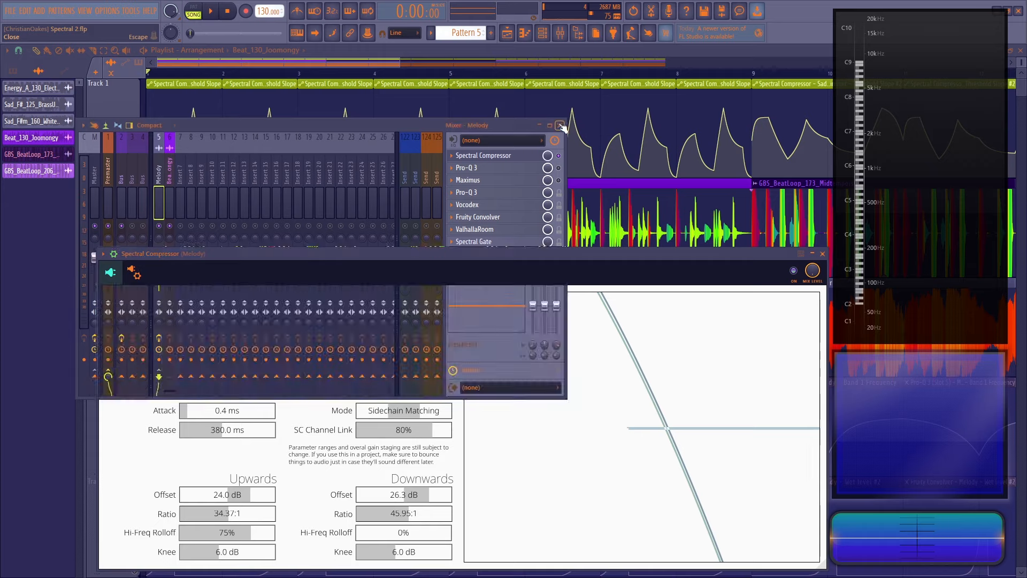
key(F9)
drag(356, 264, 359, 283)
Step: Examine the Threshold Slope automation on Track 1 against the beat and melody clips, keeping the compressor window below them
scroll(188, 207, down, 2)
scroll(187, 207, up, 2)
scroll(187, 208, down, 1)
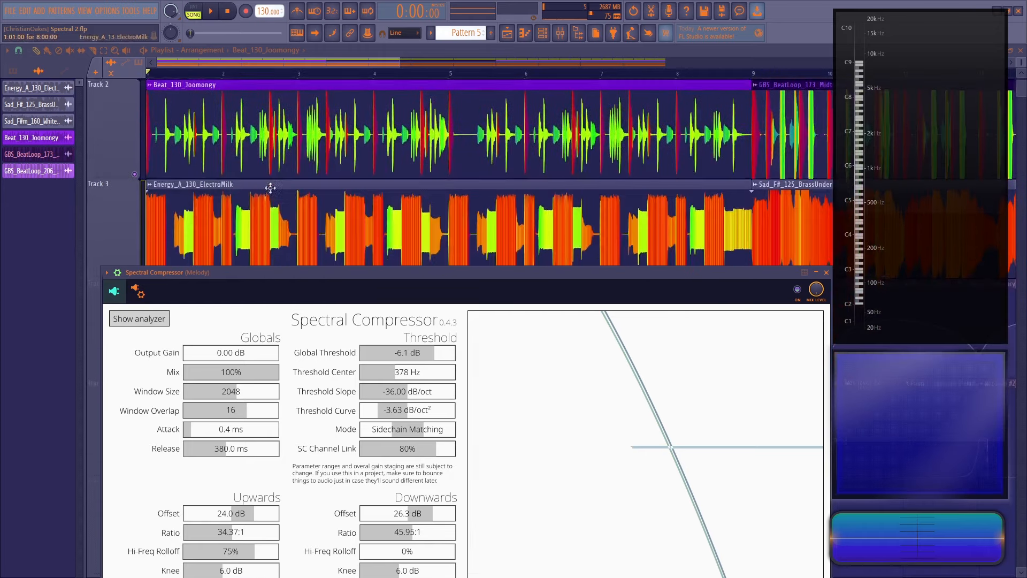
scroll(280, 217, up, 1)
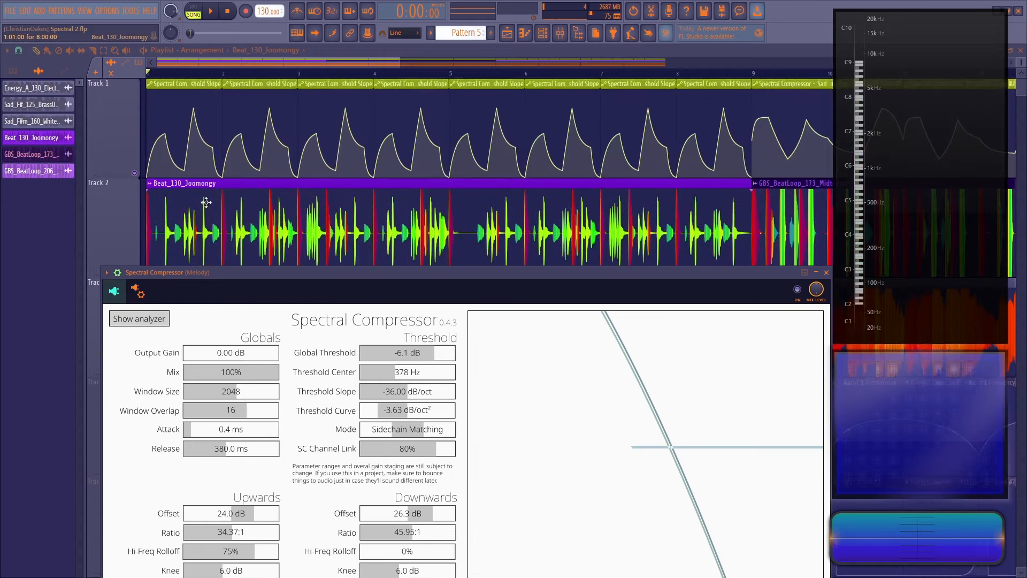
drag(471, 270, 471, 197)
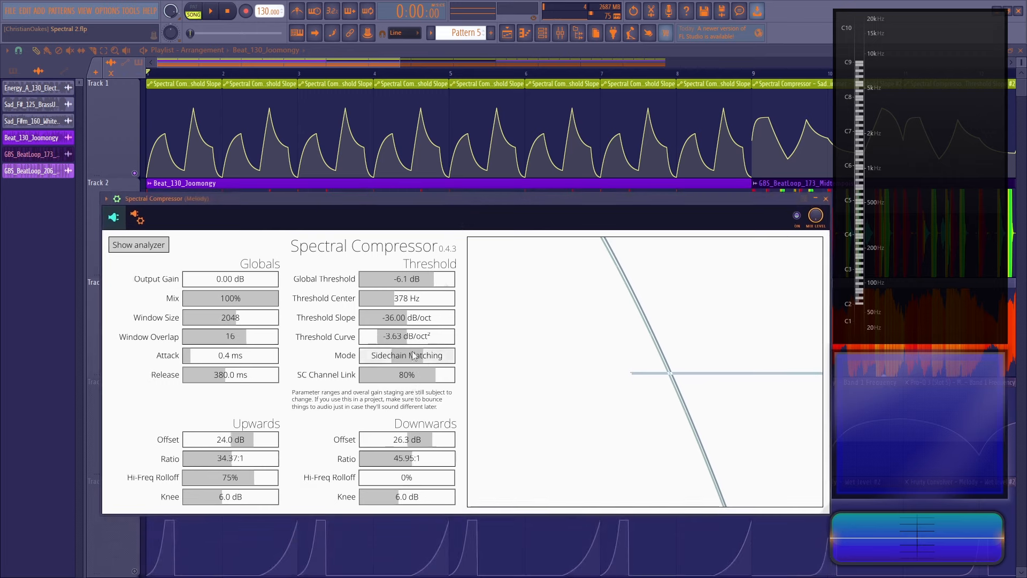
mouse_move(344, 215)
mouse_down()
mouse_move(359, 246)
mouse_move(356, 229)
mouse_up()
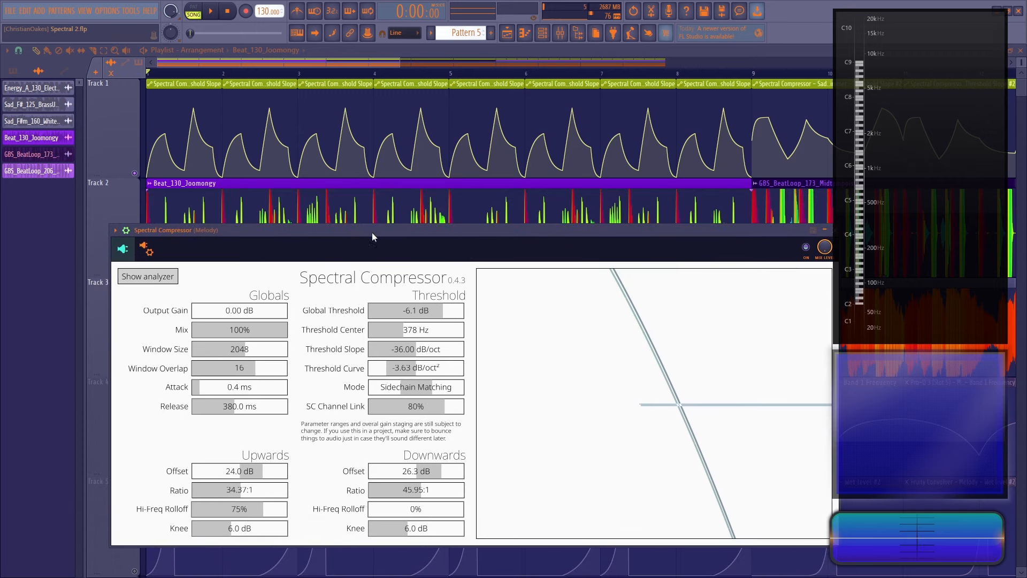
scroll(398, 161, down, 1)
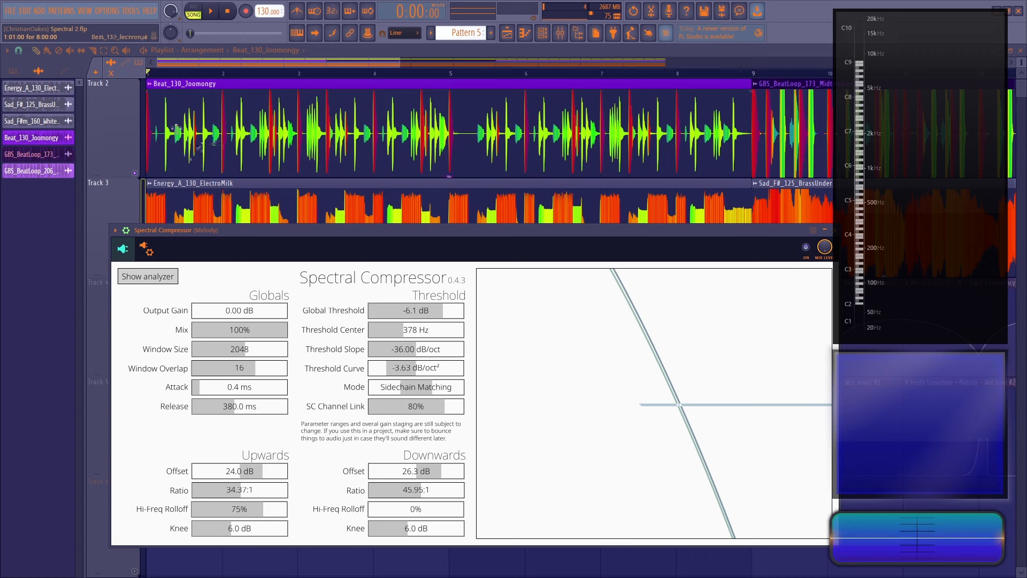
scroll(214, 141, up, 1)
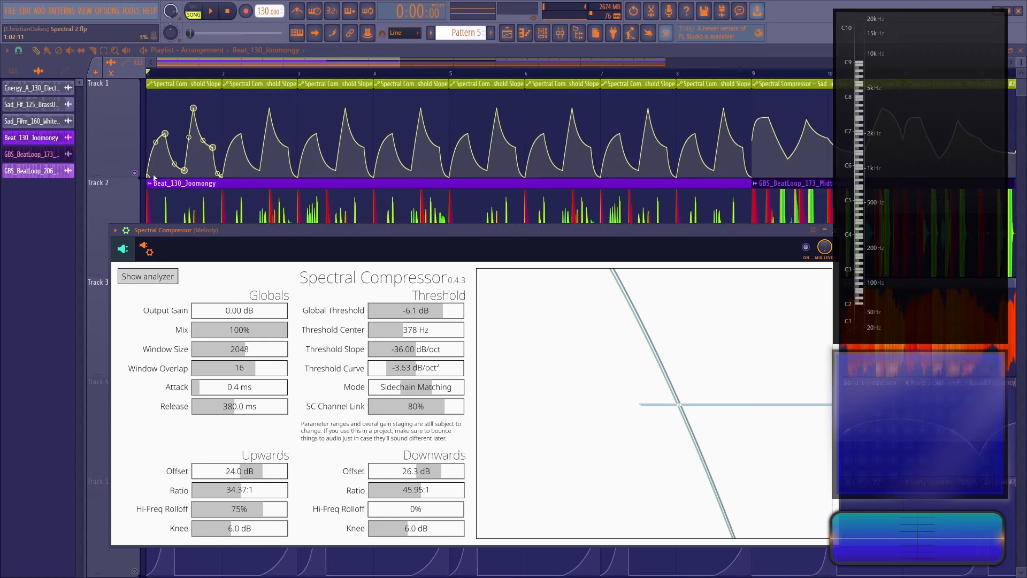
Step: During playback, set Spectral Compressor's Threshold Center to 179 Hz and Threshold Curve to 1.79 dB/oct²
scroll(240, 200, down, 1)
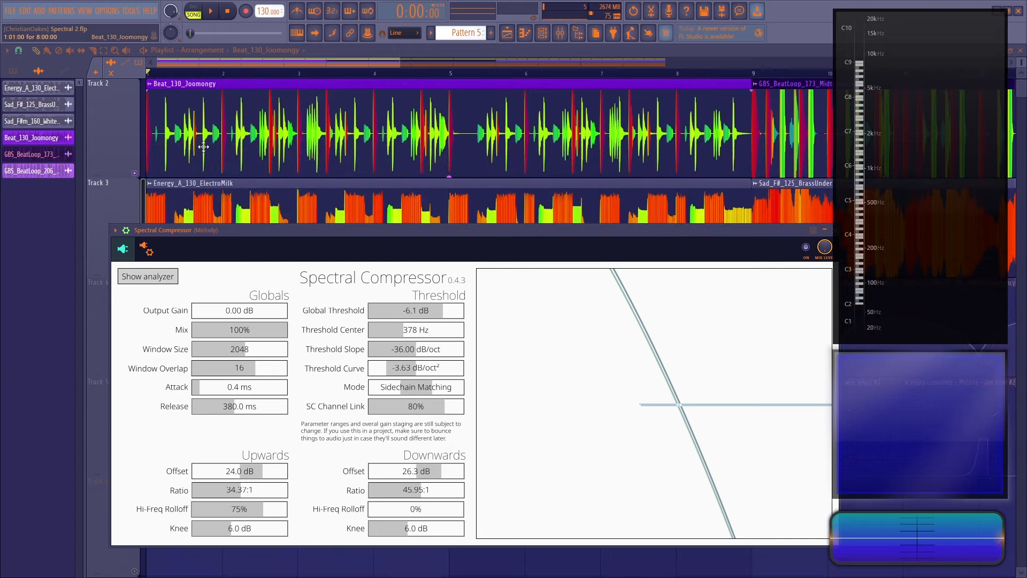
scroll(203, 147, up, 1)
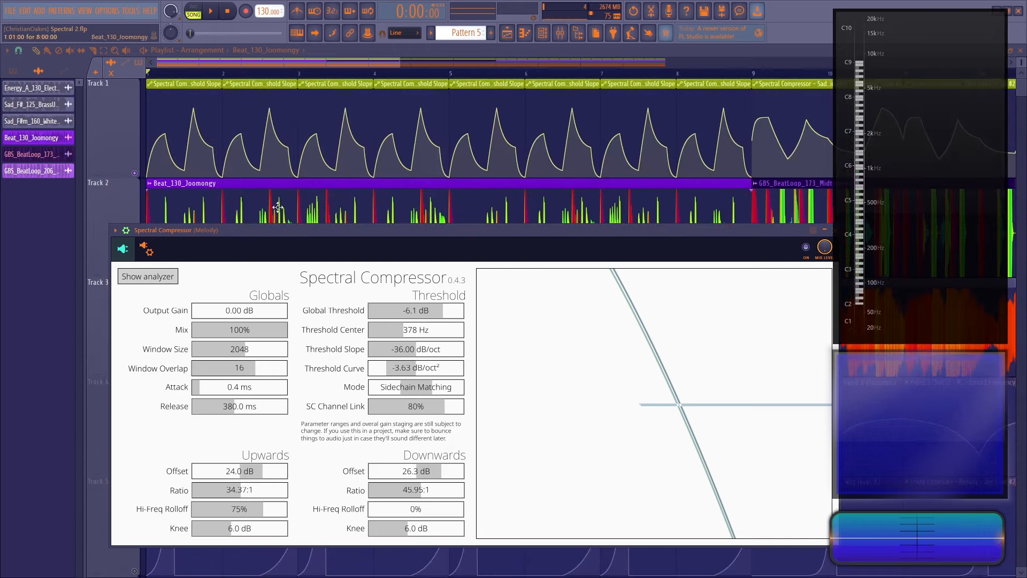
key(space)
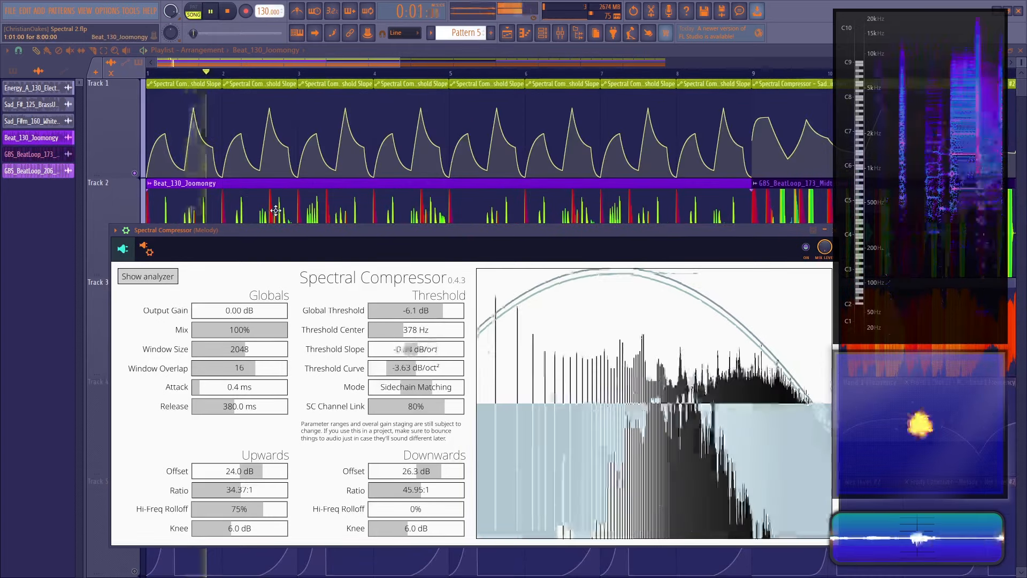
drag(397, 369, 402, 333)
key(space)
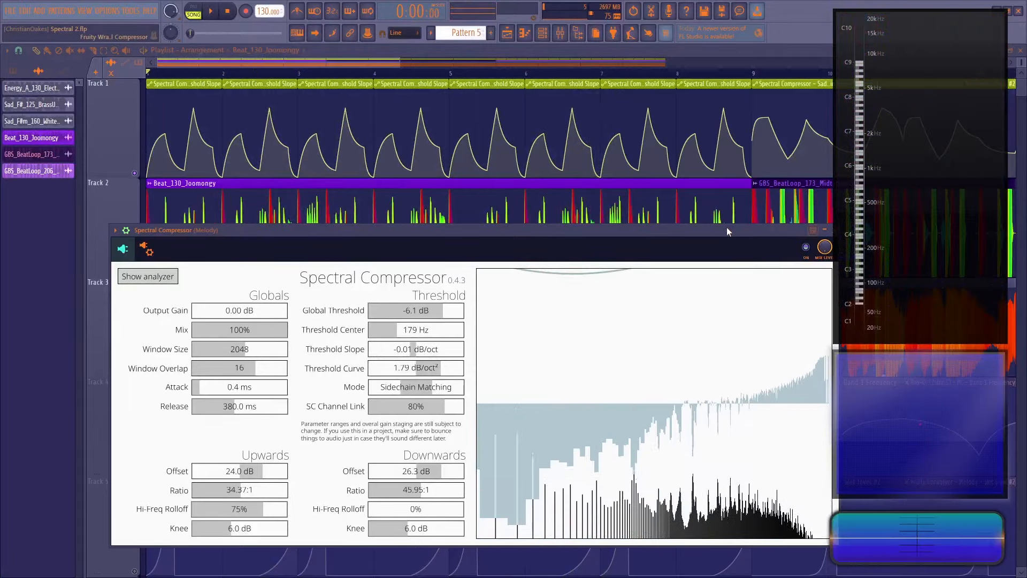
Step: Close Spectral Compressor to show more bars of the playlist, and reopen it from the Melody mixer track
drag(803, 230, 713, 220)
click(746, 221)
scroll(268, 78, down, 3)
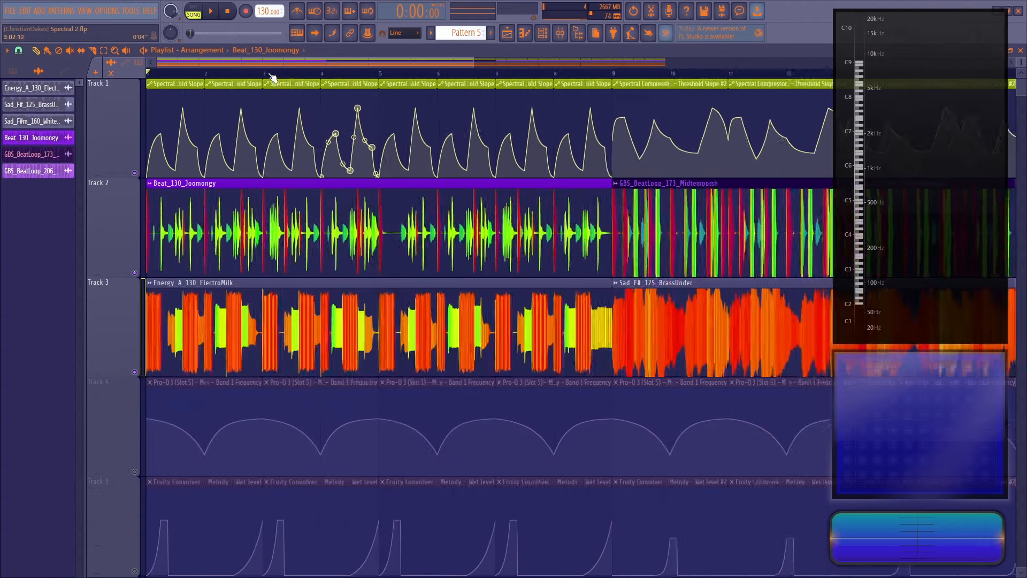
click(560, 33)
click(484, 155)
drag(227, 239, 318, 179)
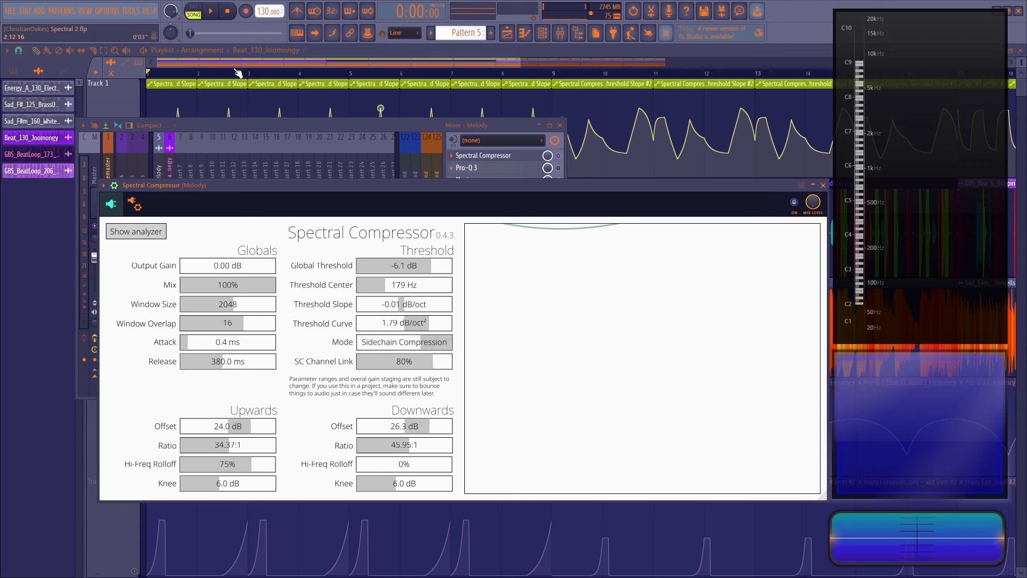
Step: Audition Spectral Compressor in Sidechain Compression mode, set the mode to Sidechain Matching and close the compressor
key(space)
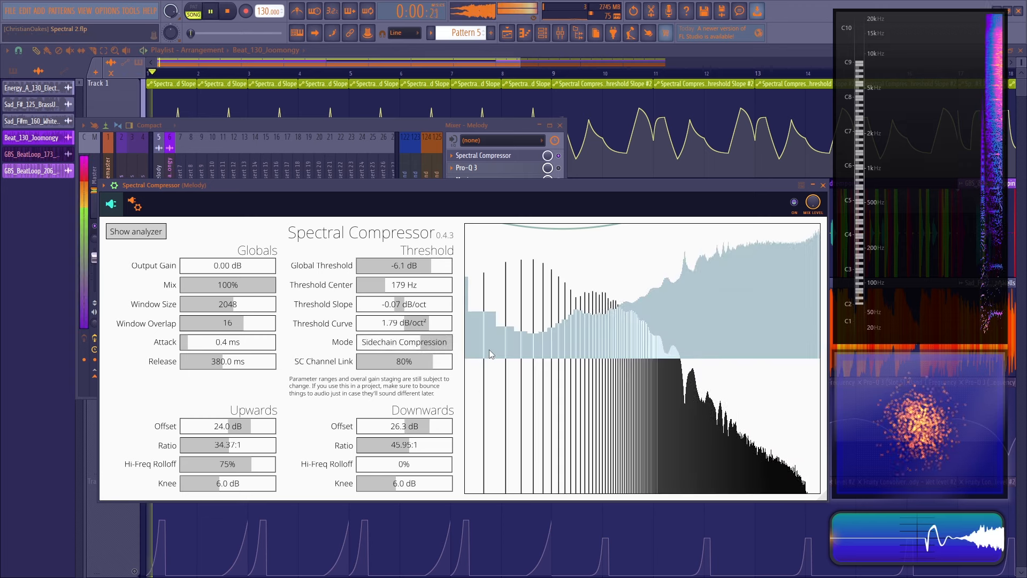
key(space)
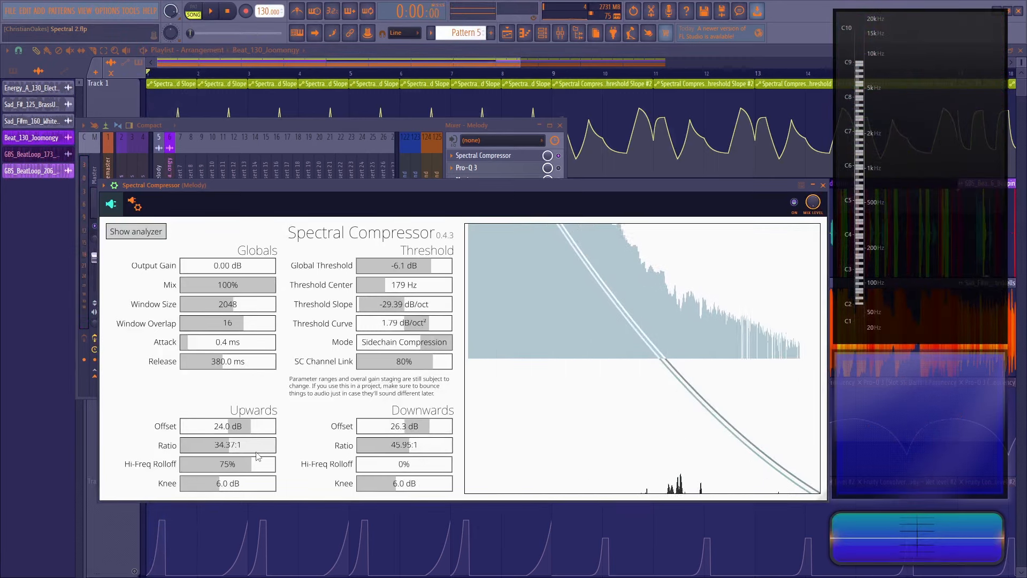
click(412, 346)
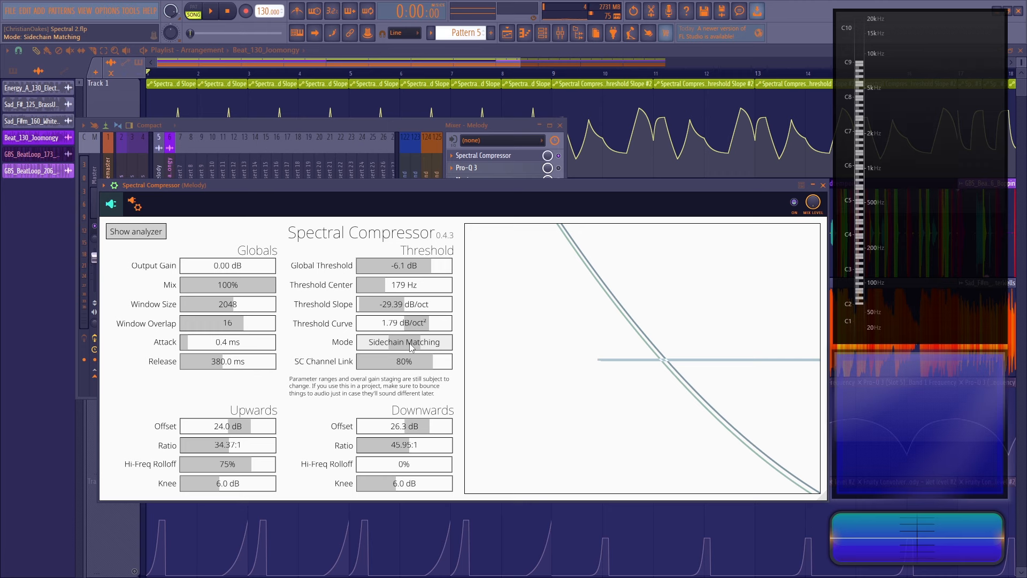
click(822, 185)
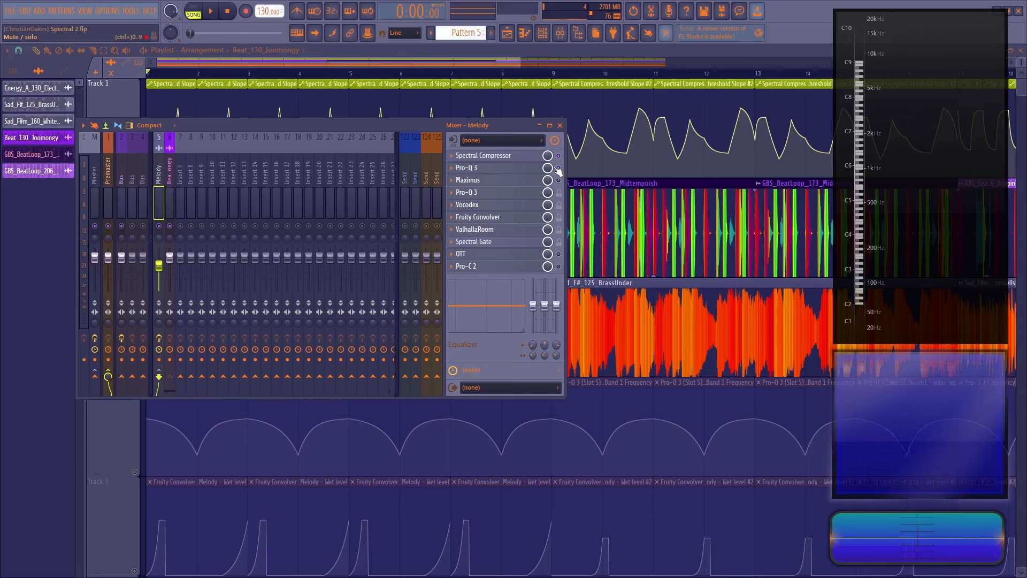
Step: Play the melody through the first Pro-Q 3 after Spectral Compressor, and open and position that equalizer's window
click(499, 168)
click(677, 157)
key(space)
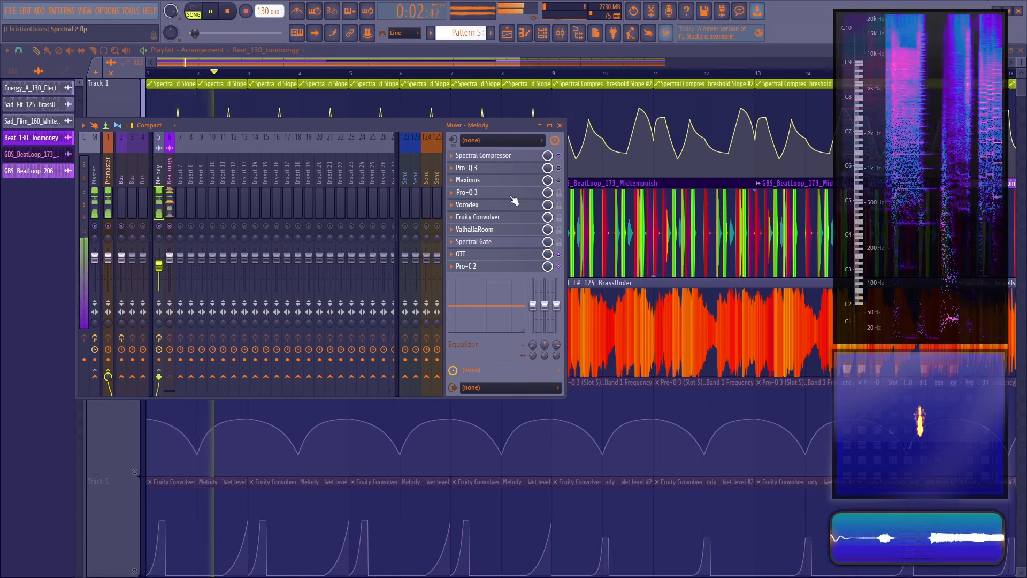
click(525, 167)
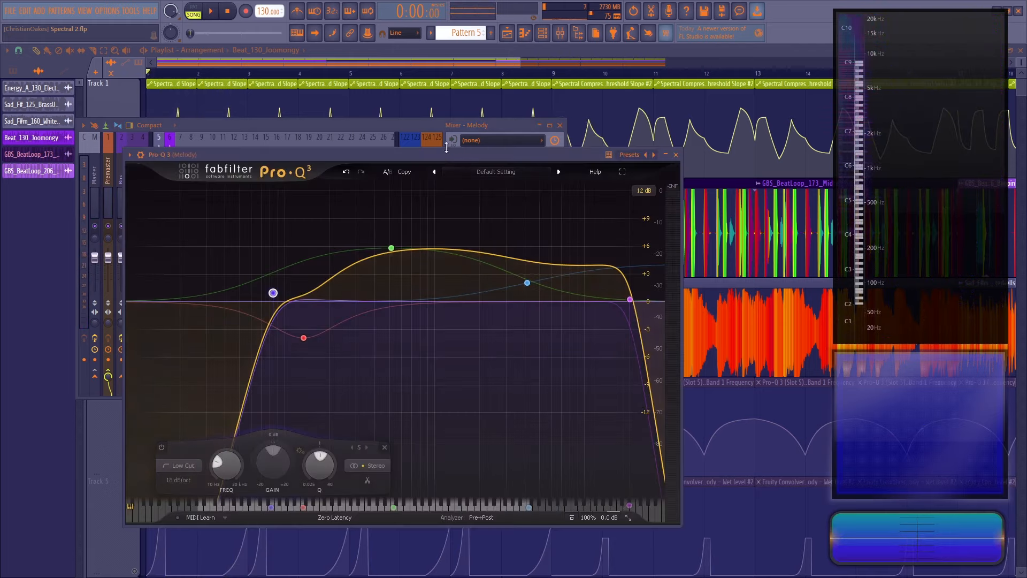
key(space)
drag(447, 149, 455, 138)
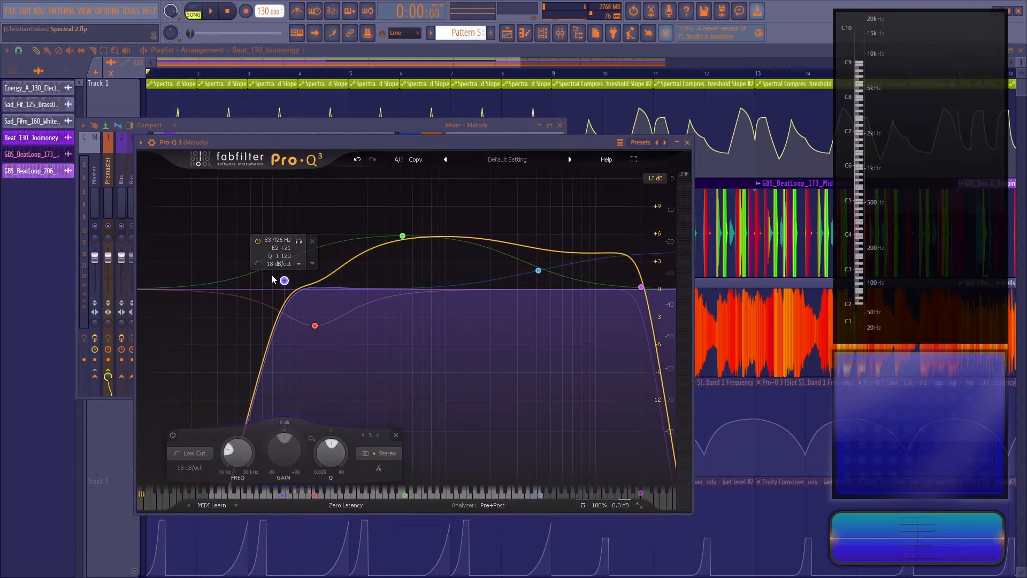
Step: Adjust the mid boost, high boost and low-mid dip in the first Pro-Q 3 during playback
key(space)
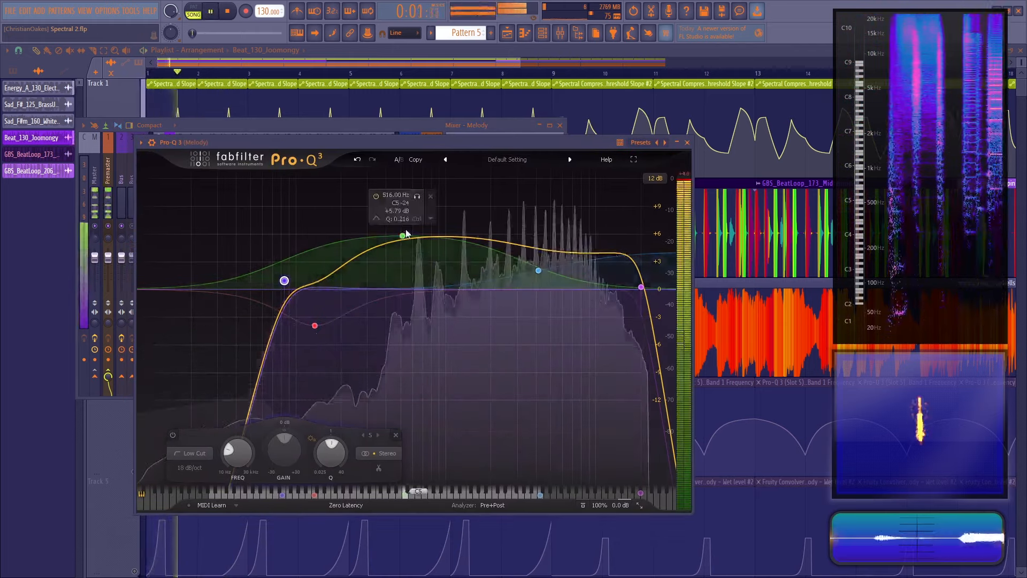
drag(405, 235, 382, 226)
drag(544, 272, 567, 266)
mouse_move(314, 325)
mouse_down()
mouse_move(310, 274)
mouse_move(314, 338)
mouse_up()
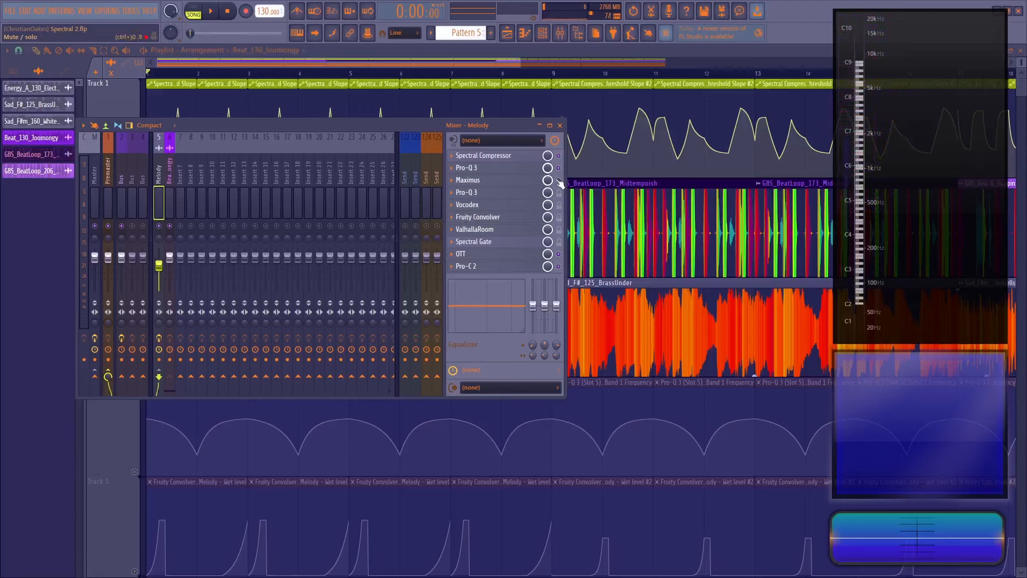
Step: Open Maximus from the Melody track, examine its Low, Mid, High and Master curves during playback, and close it
click(510, 185)
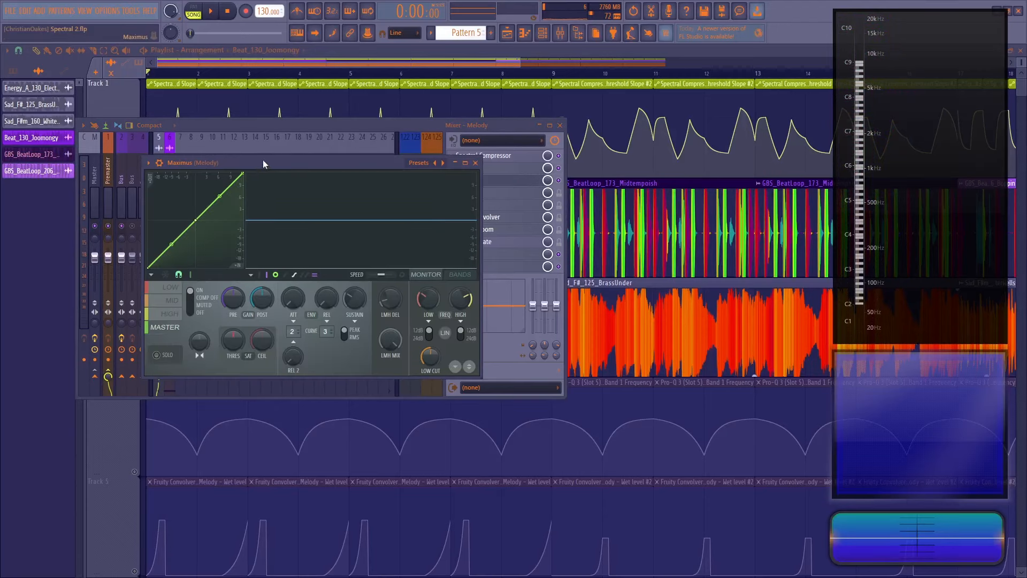
drag(263, 164, 337, 170)
click(245, 292)
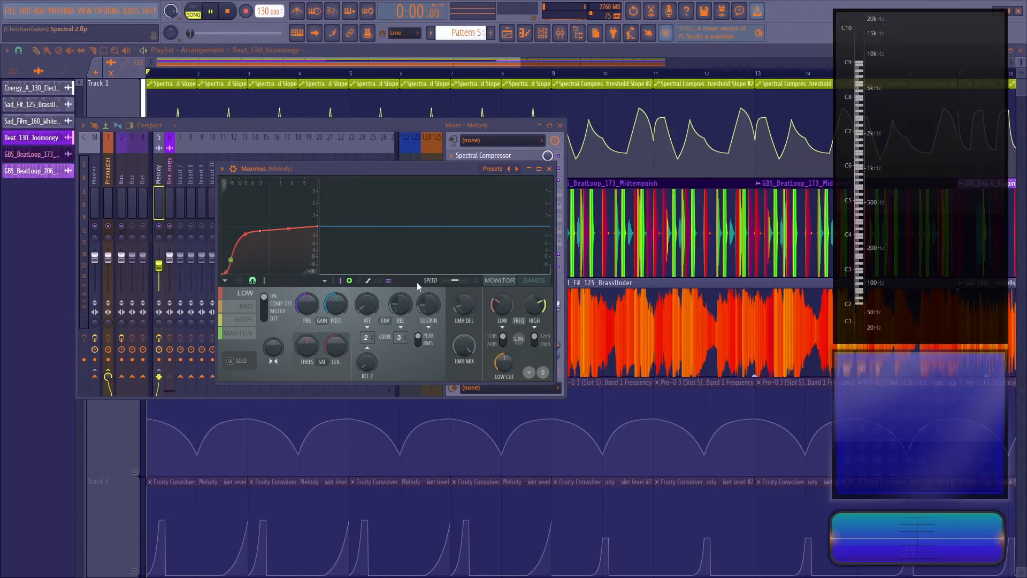
click(246, 307)
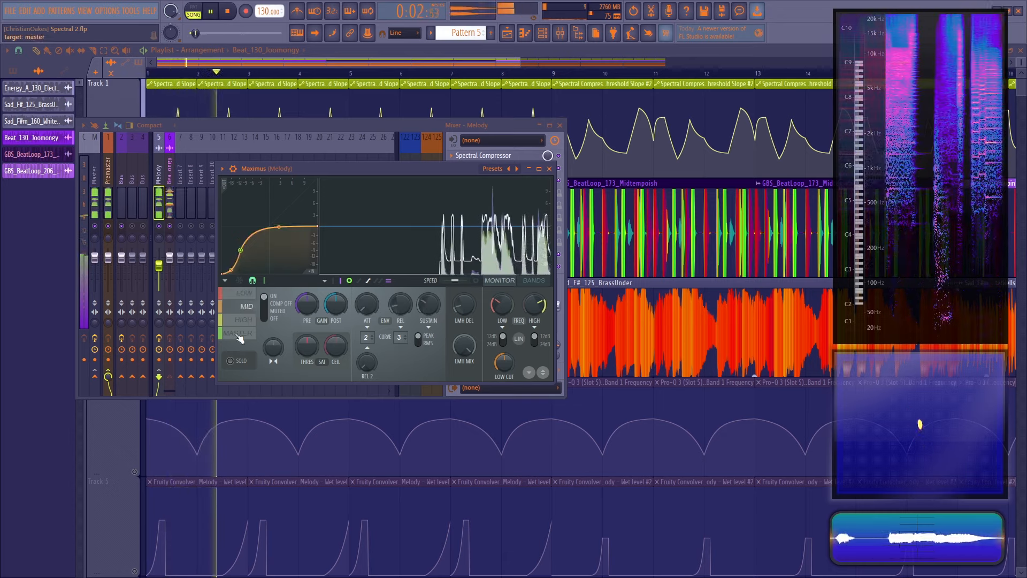
click(244, 321)
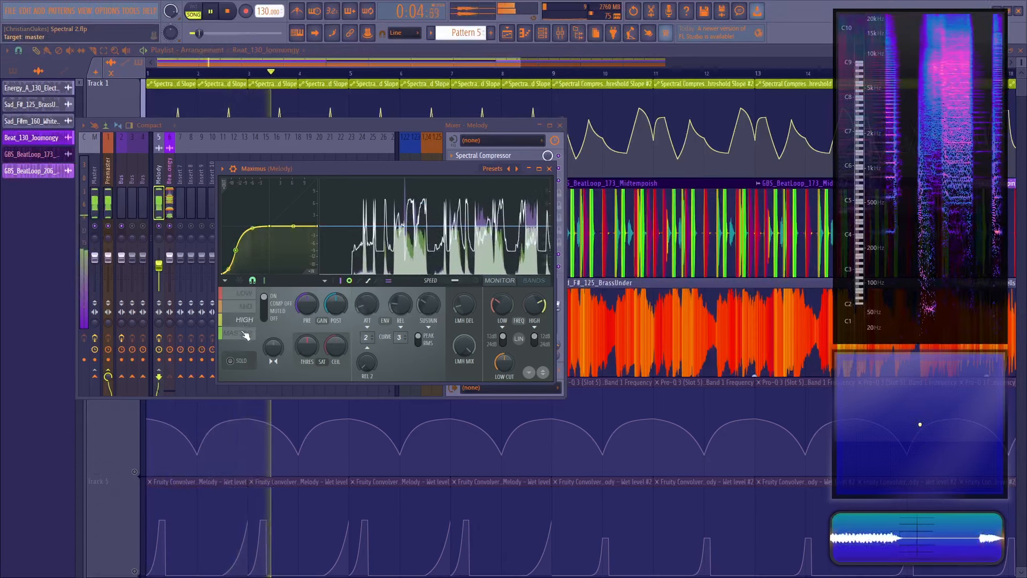
click(242, 335)
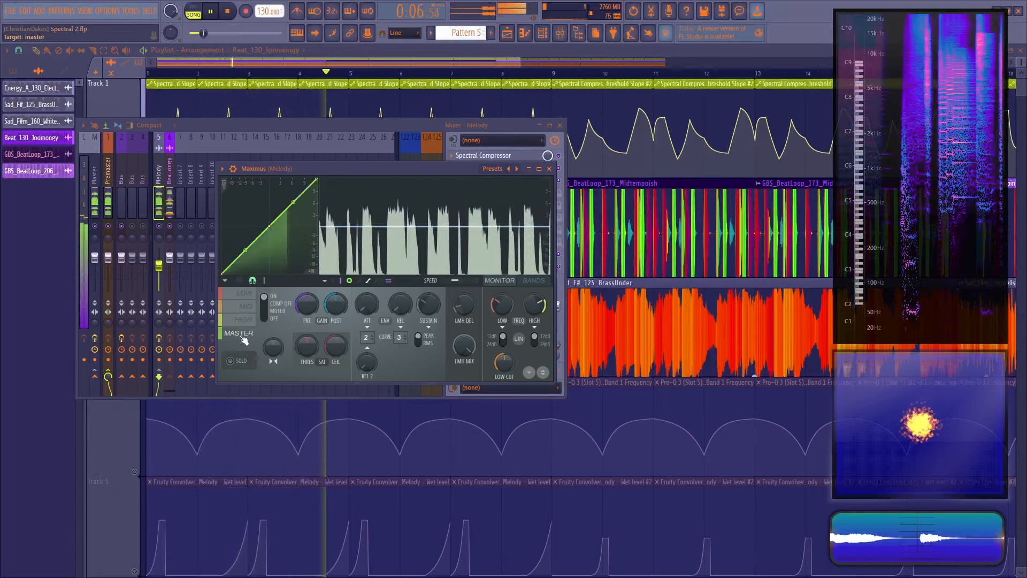
key(space)
click(241, 321)
click(242, 332)
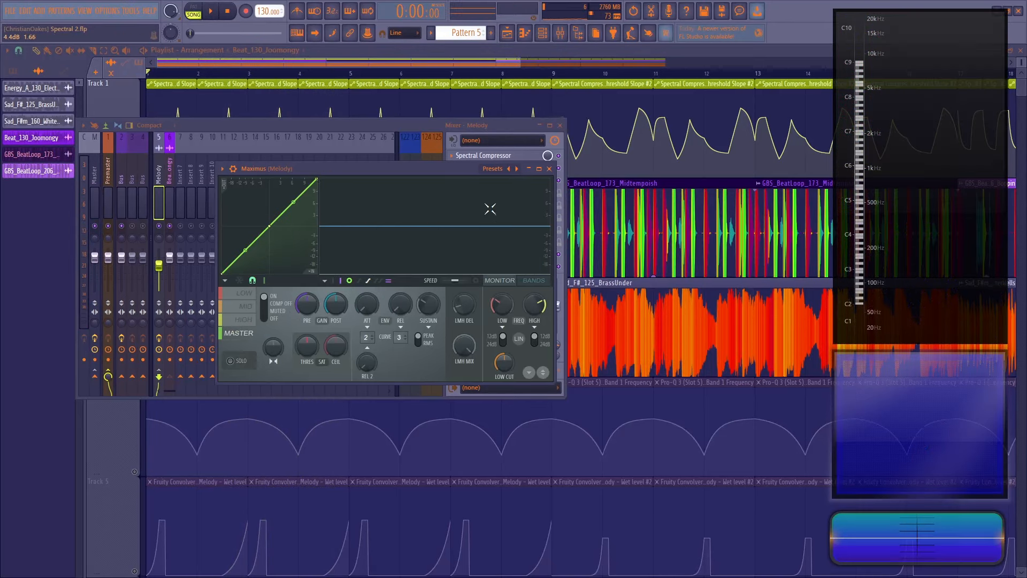
click(550, 169)
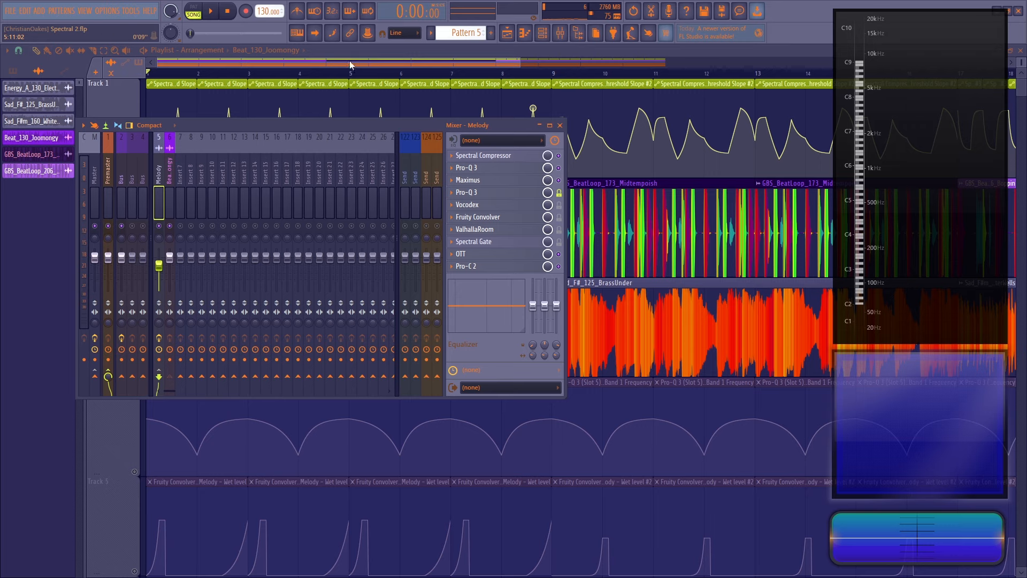
Step: Unmute the Pro-Q 3 Band 1 Frequency automation on Track 4 and audition the band-pass filter in the second Pro-Q 3
key(F9)
click(141, 465)
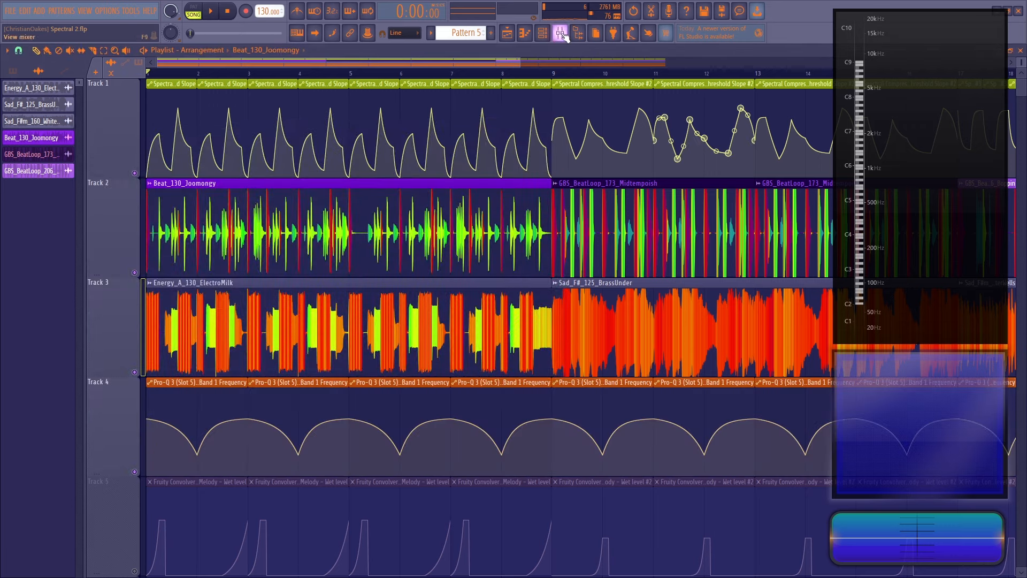
click(560, 33)
click(484, 196)
key(space)
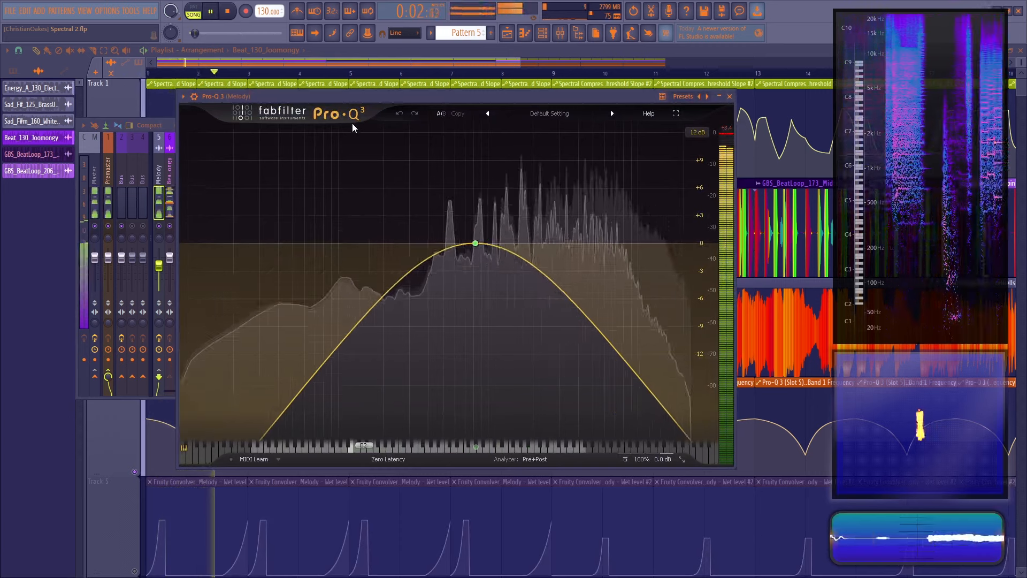
key(space)
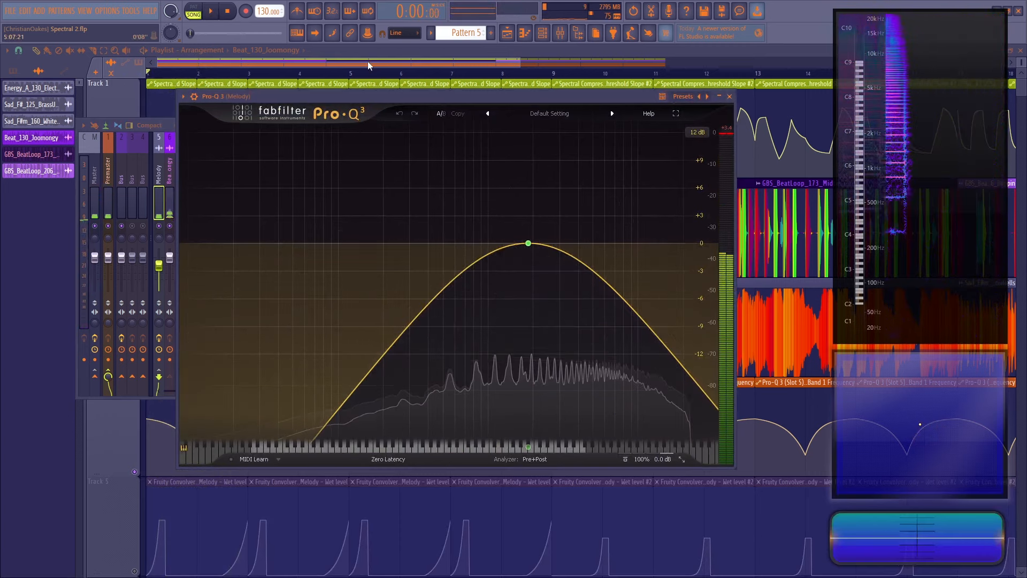
Step: Enable ValhallaRoom ahead of the second Pro-Q 3 in the Melody chain and audition the filtered reverb
key(F9)
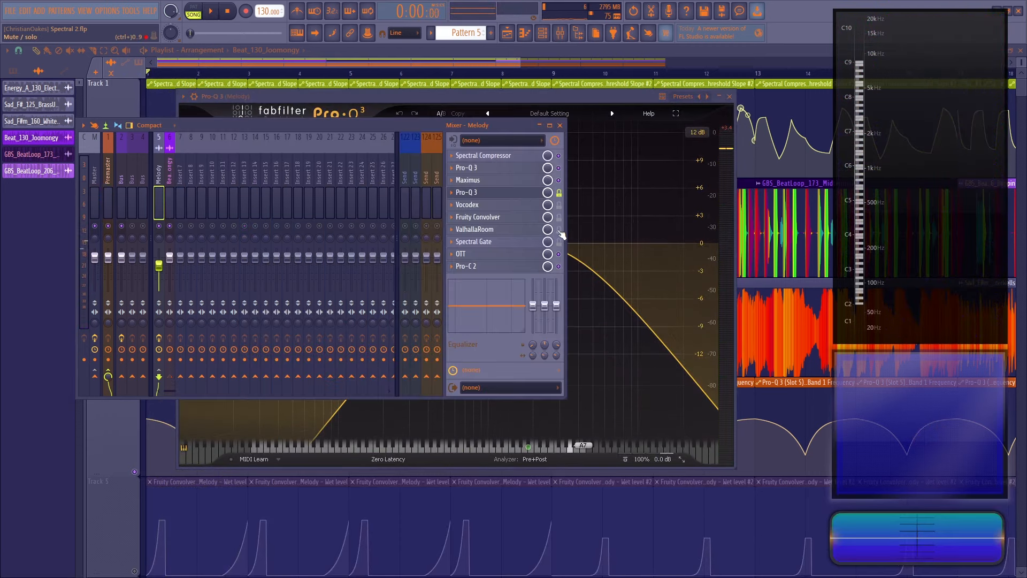
key(F12)
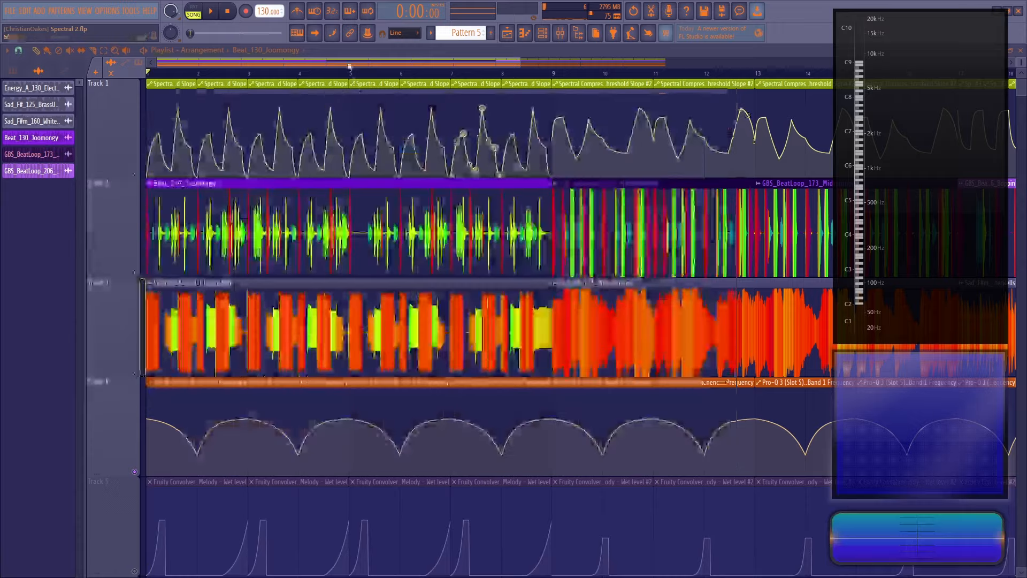
key(space)
click(560, 34)
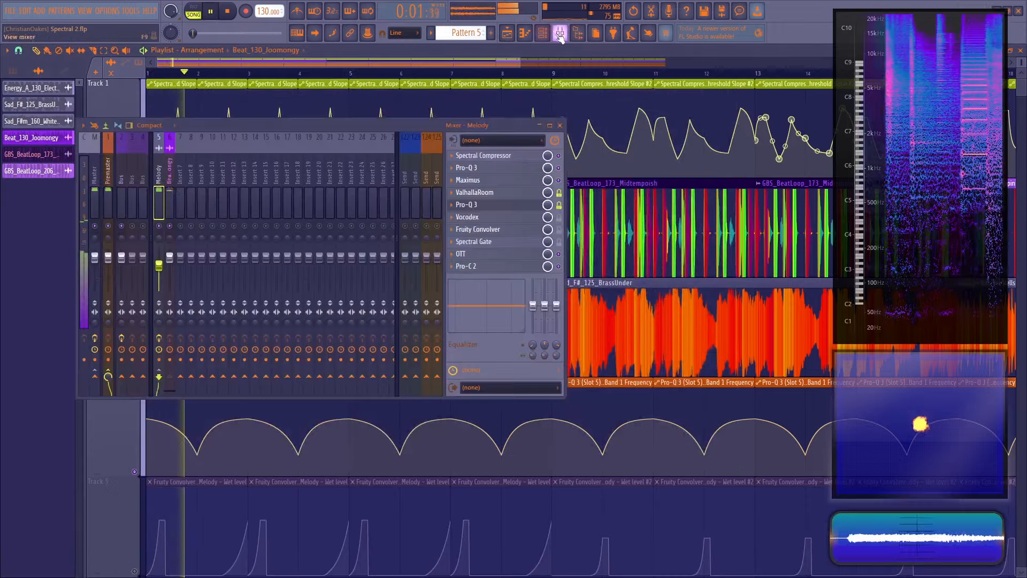
click(483, 204)
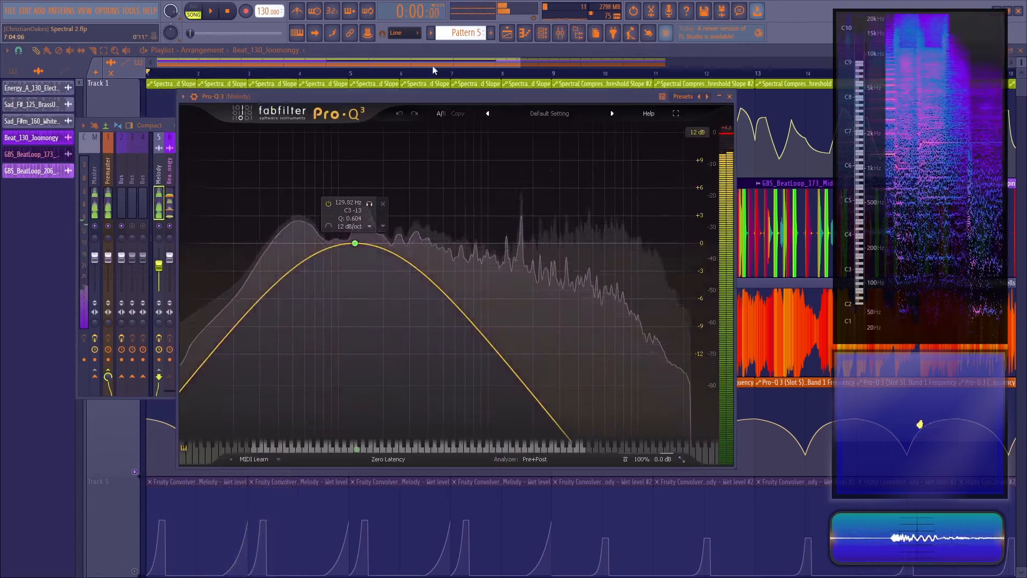
key(space)
key(F12)
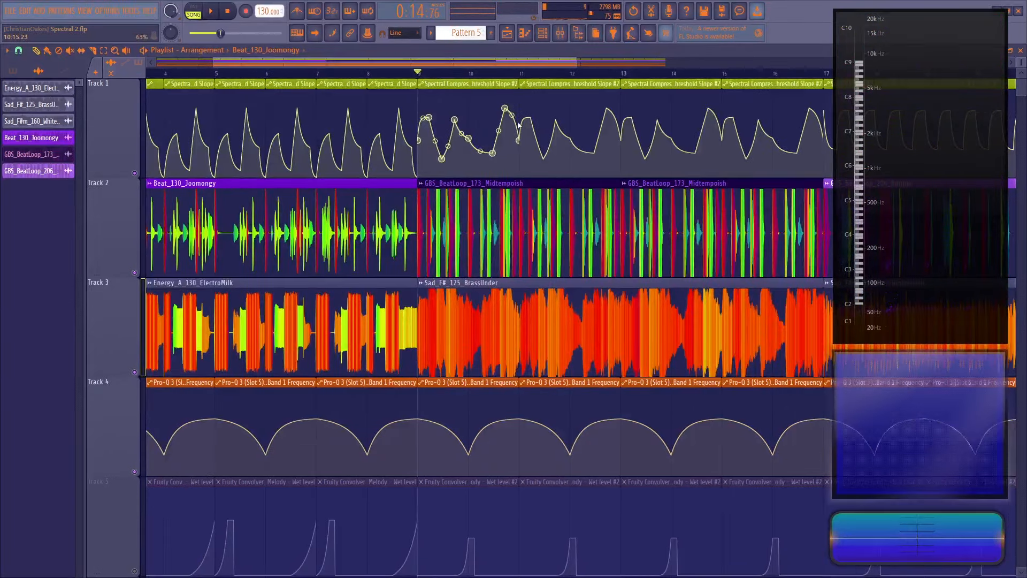
Step: Open Vocodex from the Melody mixer track and audition it from bar 9
click(561, 33)
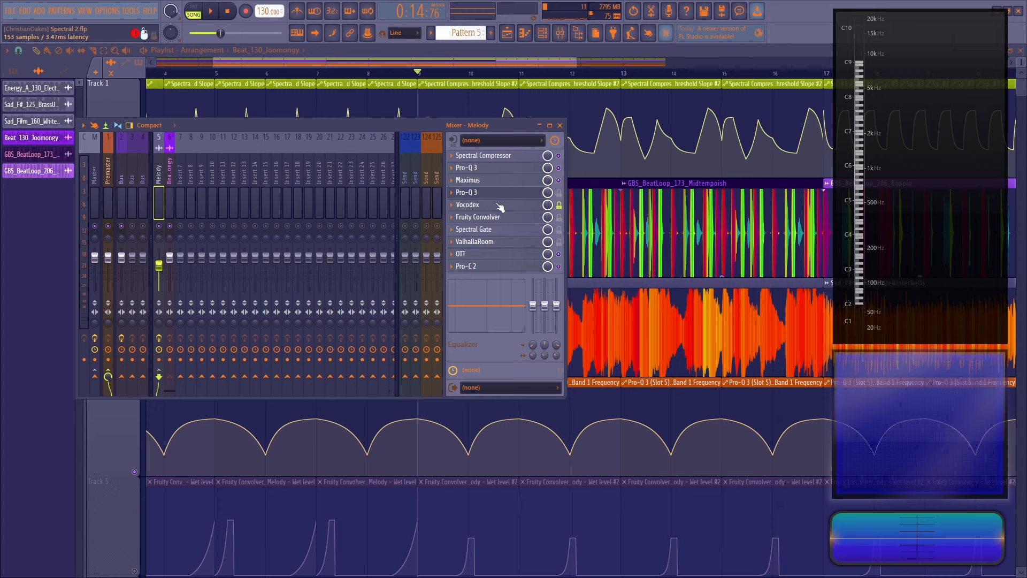
click(500, 207)
key(space)
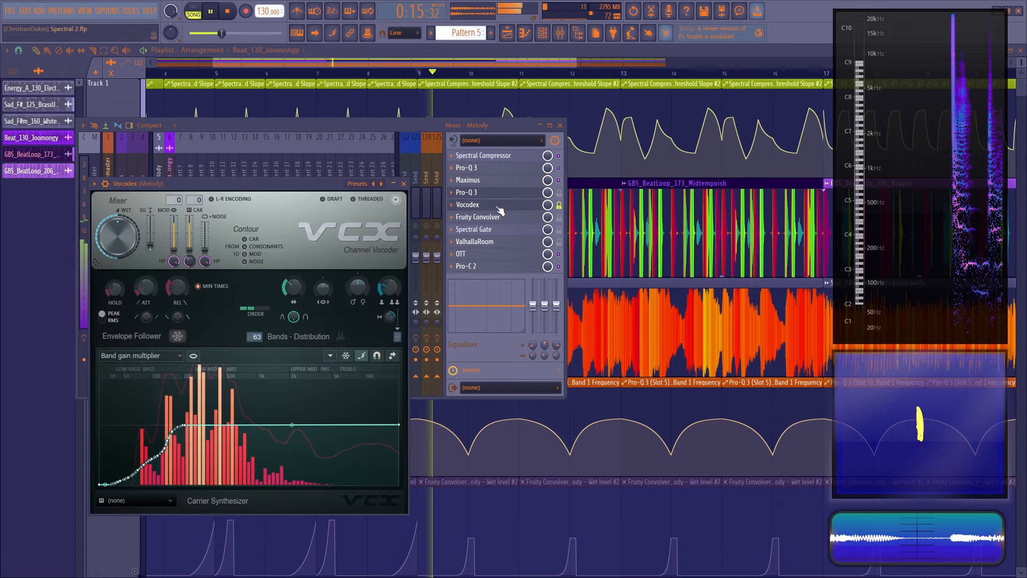
Step: Move Fruity Convolver and ValhallaRoom ahead of Vocodex in the Melody chain and audition the result from bar 9
click(563, 208)
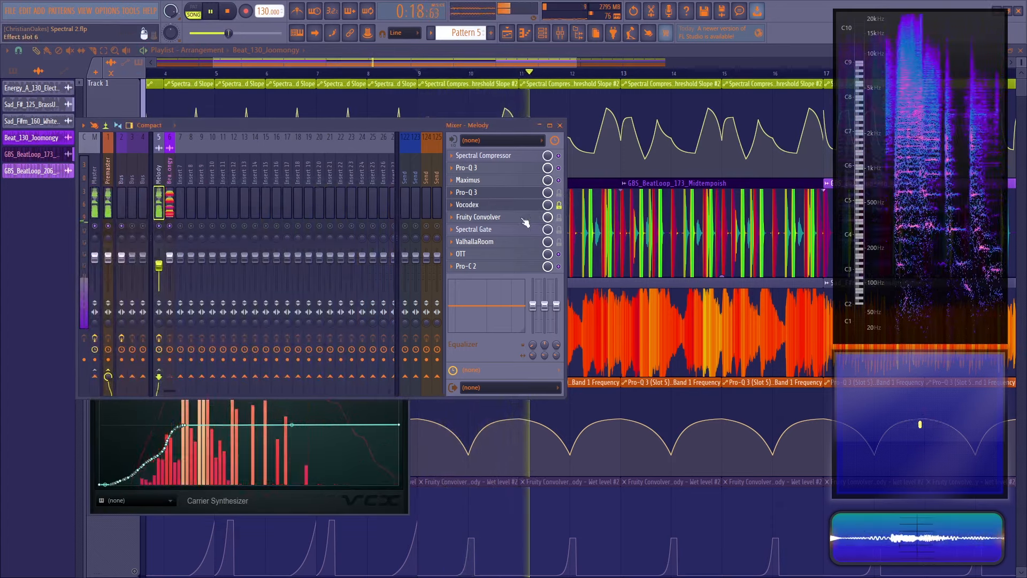
key(space)
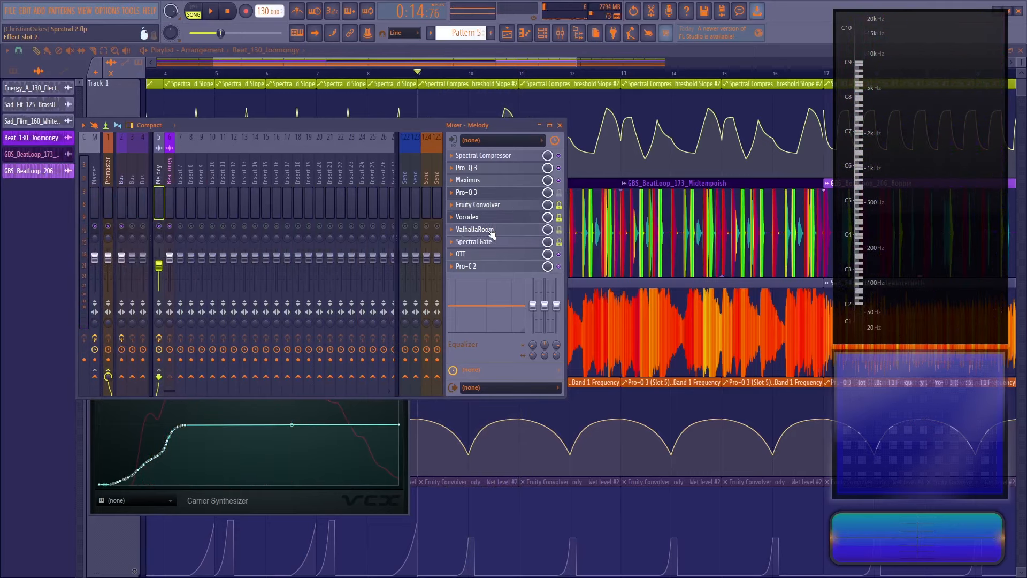
key(space)
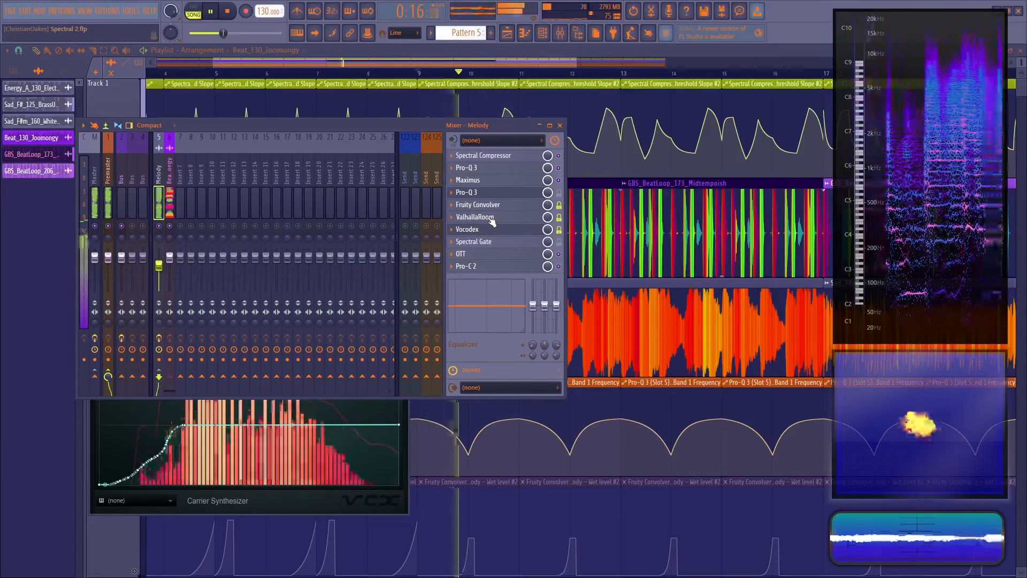
Step: Bypass Fruity Convolver, move ValhallaRoom after Vocodex in the Melody chain, and audition the result from bar 9
key(space)
scroll(492, 221, down, 1)
key(space)
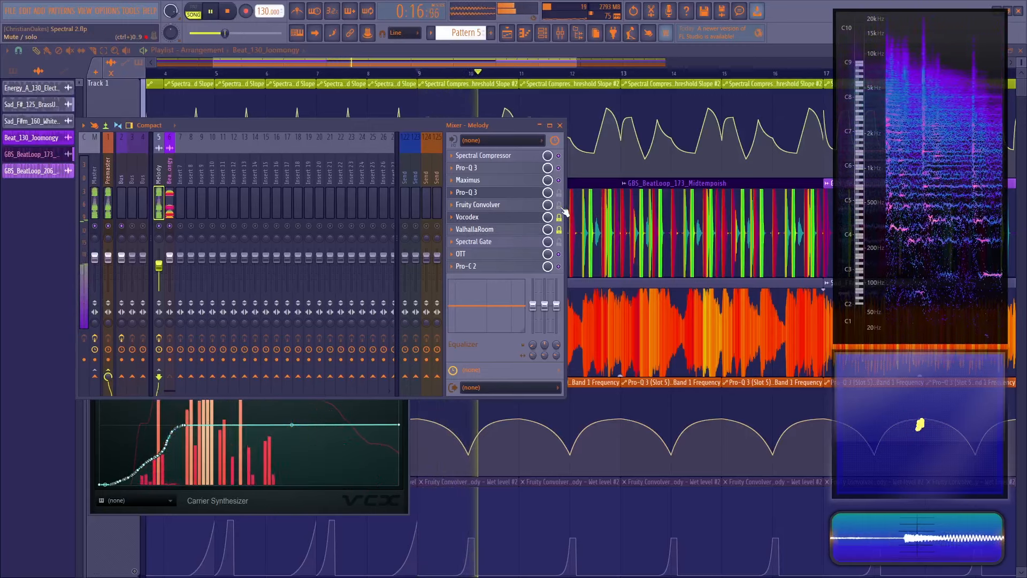
Step: Bypass Vocodex and move it ahead of Fruity Convolver, with Spectral Gate ahead of ValhallaRoom in the Melody chain
key(space)
scroll(515, 230, down, 1)
click(559, 217)
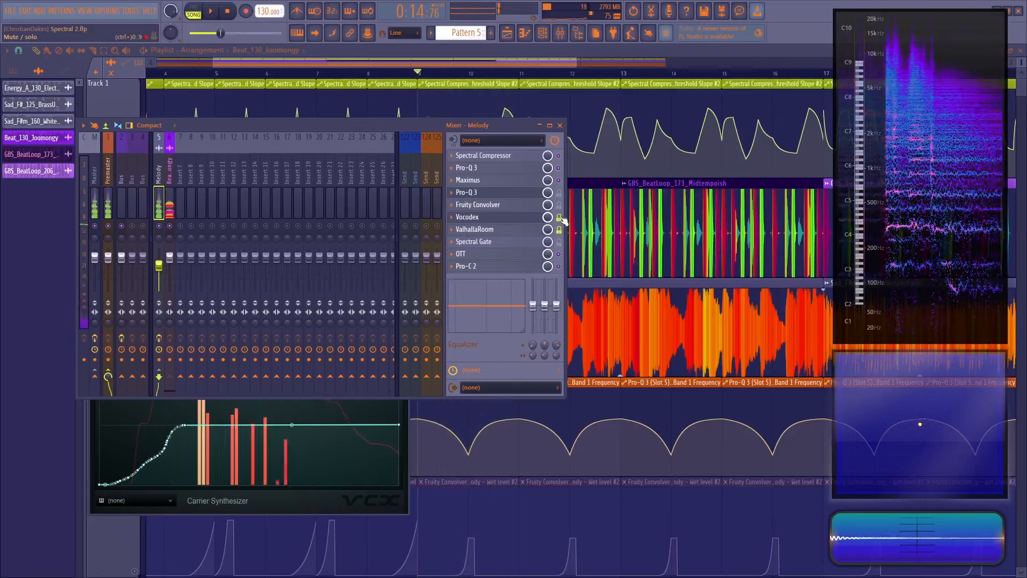
scroll(559, 217, up, 1)
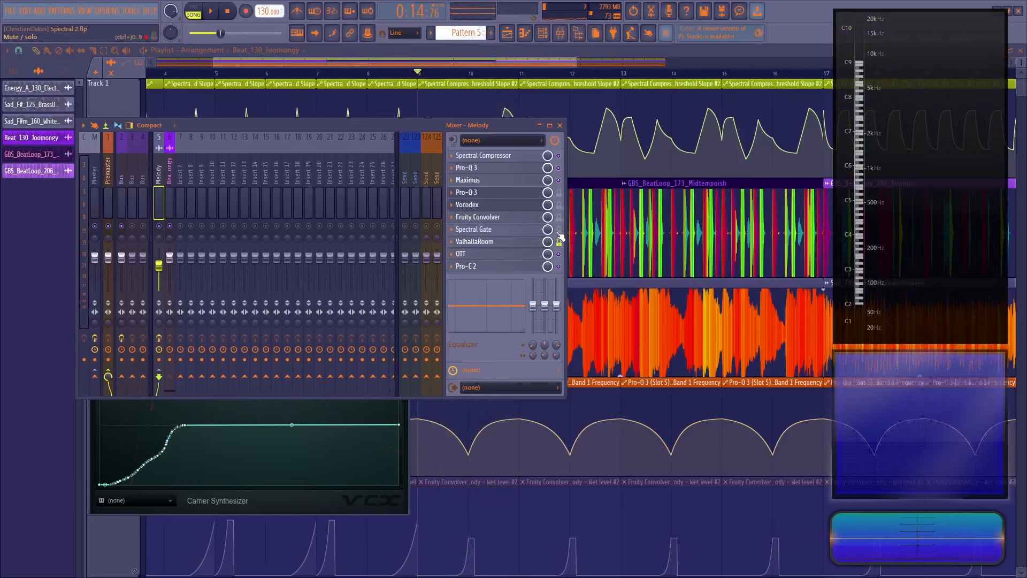
Step: Enable and open Spectral Gate with ValhallaRoom bypassed, and audition the gated melody from bar 9
click(510, 232)
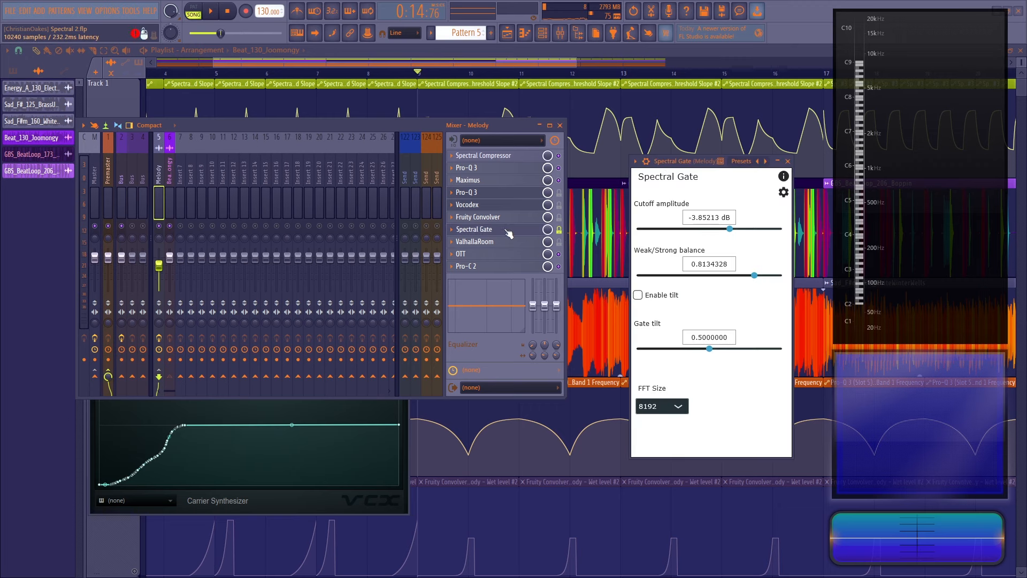
drag(678, 170, 553, 146)
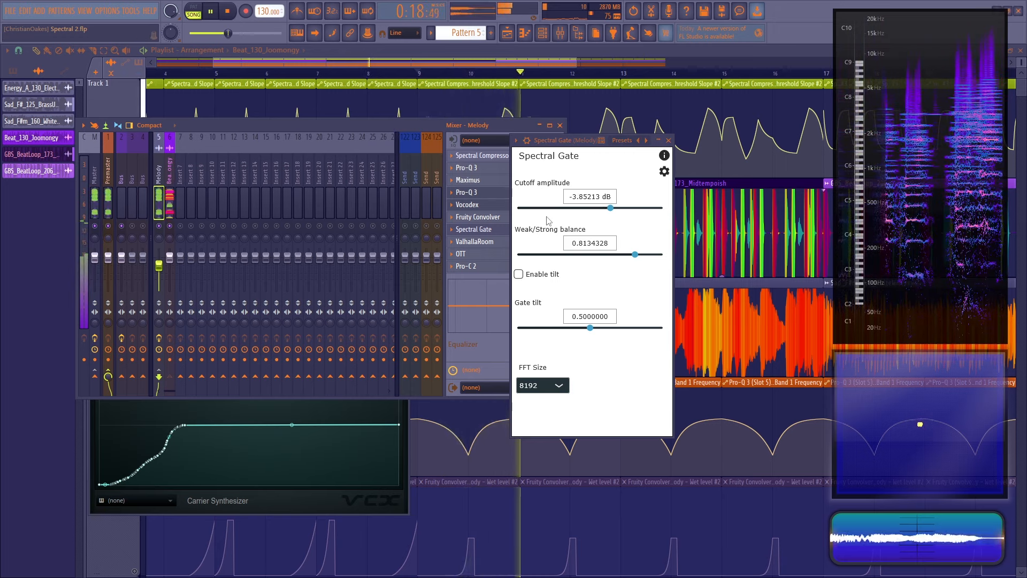
key(space)
Step: Enable Fruity Convolver and ValhallaRoom, place ValhallaRoom ahead of Spectral Gate, and audition the chain from bar 9
drag(588, 140, 672, 187)
drag(497, 246, 559, 223)
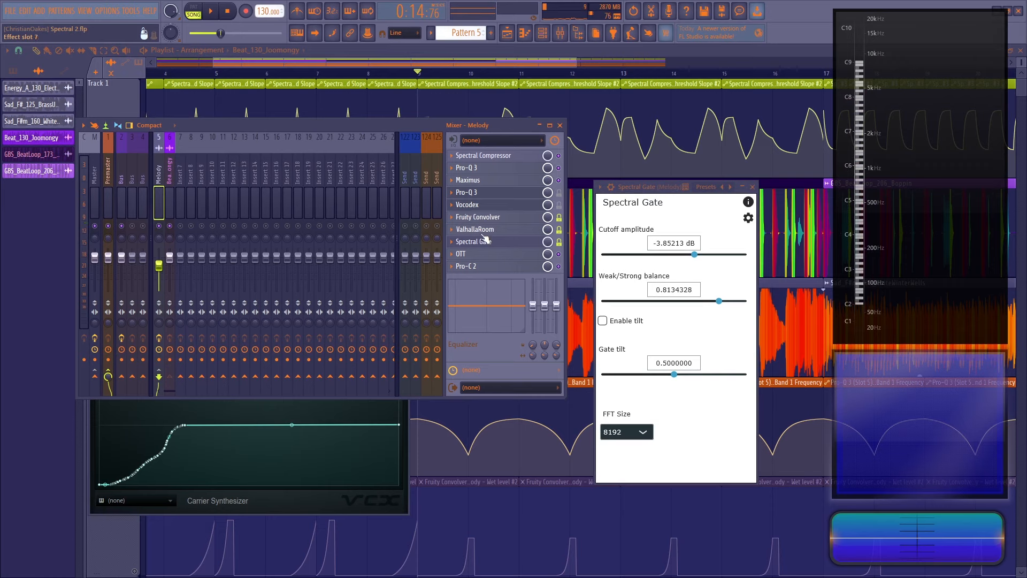
key(space)
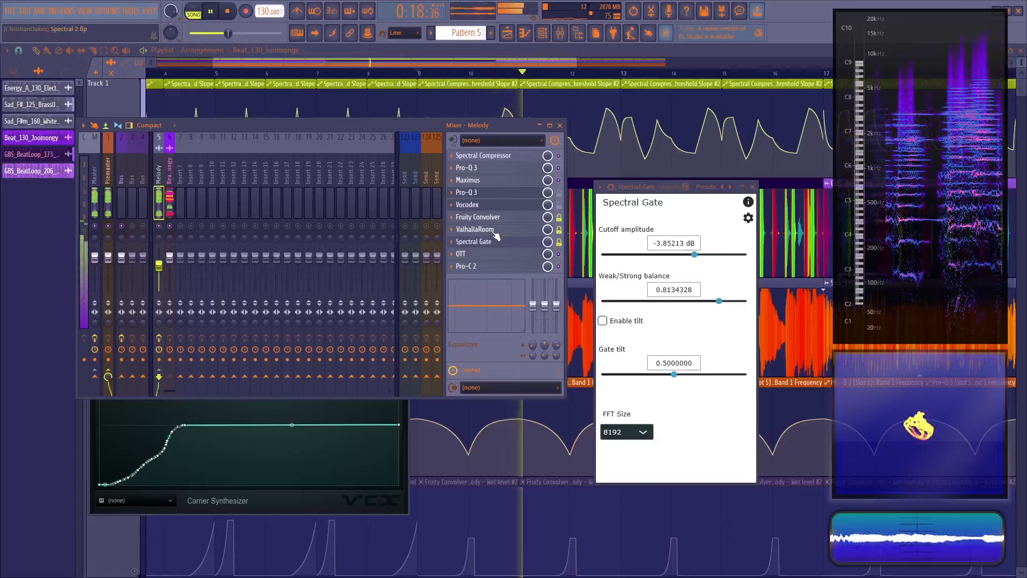
key(space)
Step: Move ValhallaRoom after Spectral Gate in the Melody chain and audition the new order from bar 9
drag(497, 235, 497, 246)
key(space)
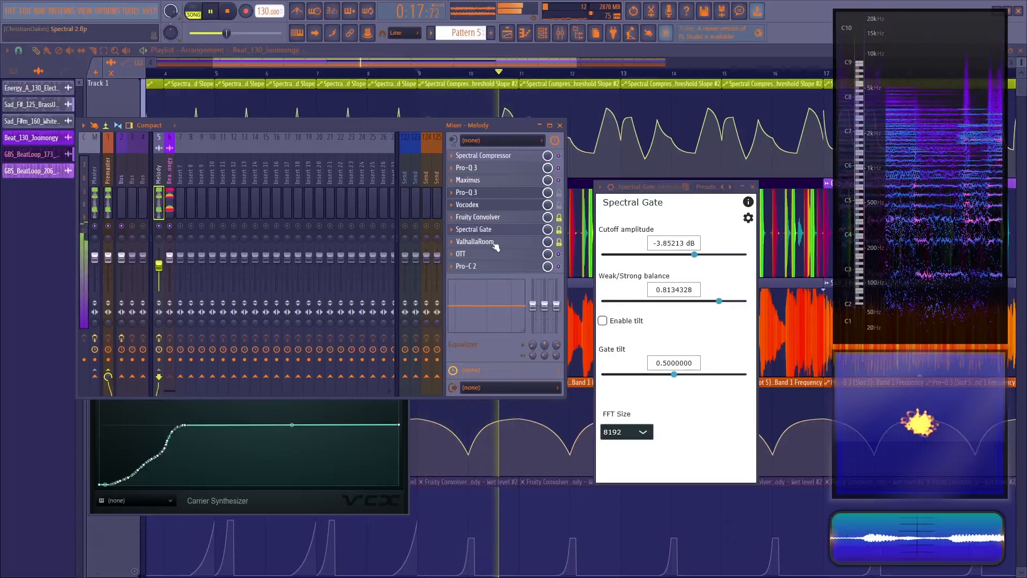
key(space)
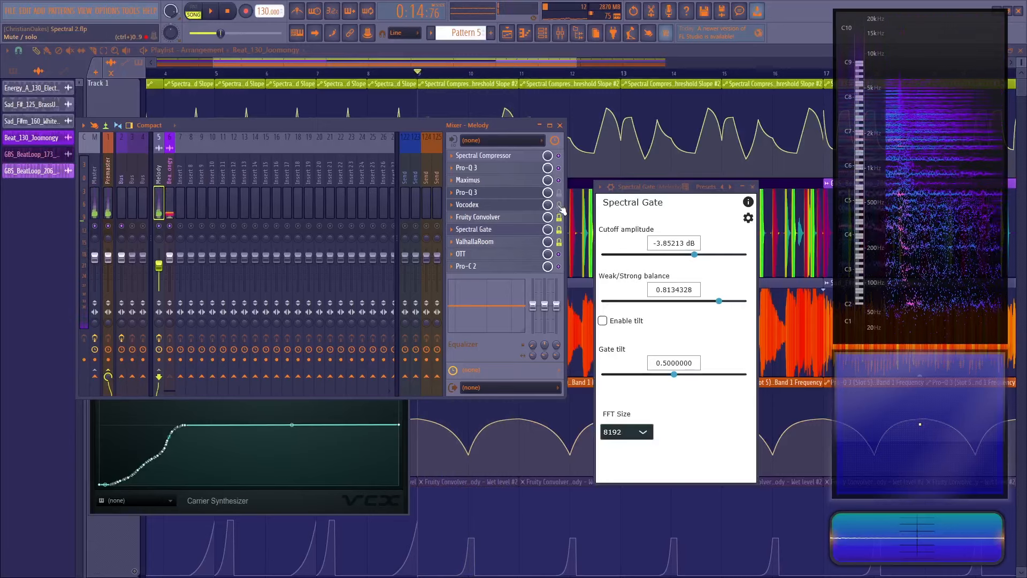
Step: Enable Vocodex ahead of Fruity Convolver, audition the chain from bar 9, and lower Vocodex's mix level
key(space)
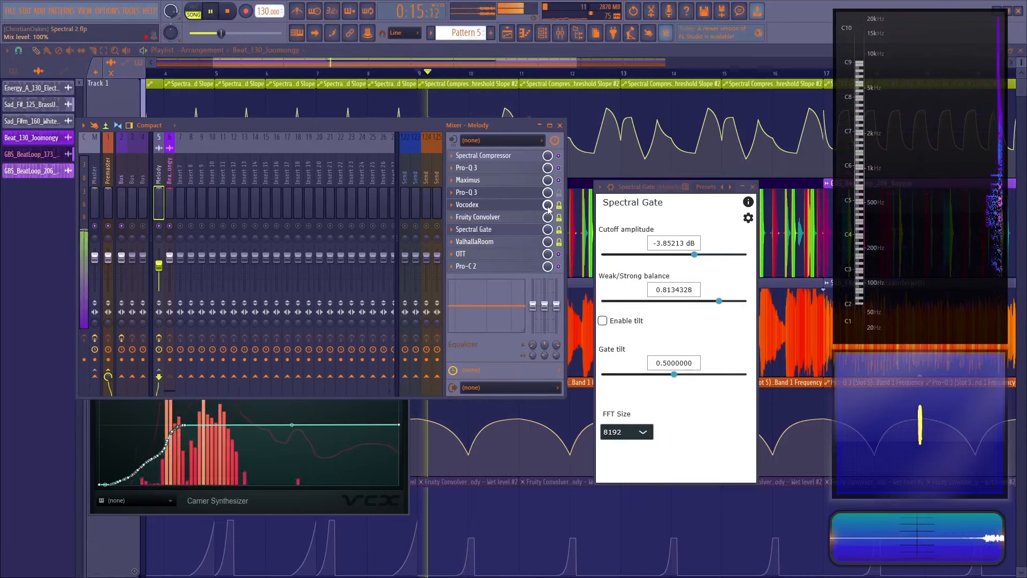
mouse_move(547, 205)
mouse_down()
mouse_move(547, 247)
mouse_move(548, 226)
mouse_up()
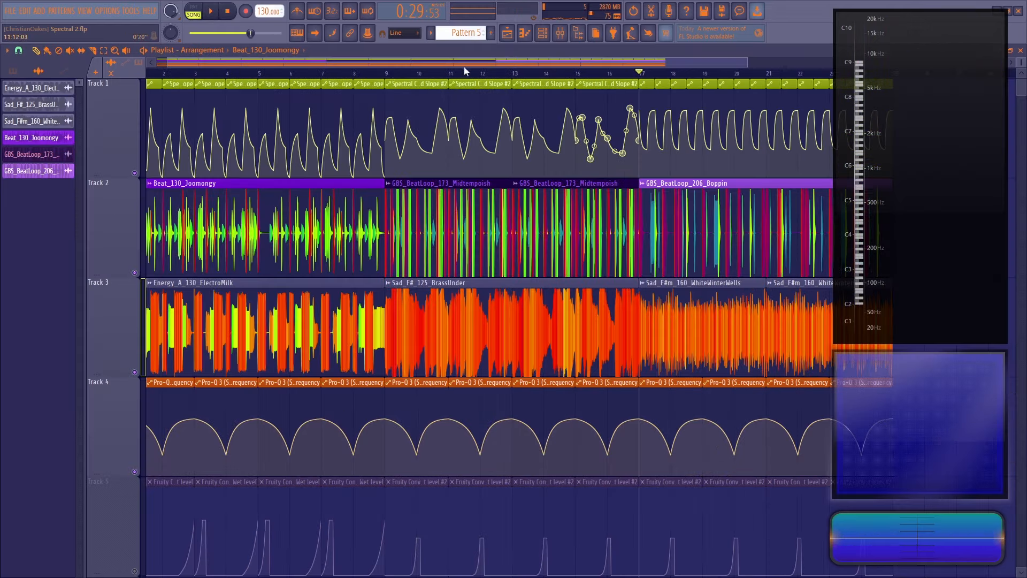
Step: Unmute the Fruity Convolver Wet level automation on Track 5 for the section starting at bar 17
drag(388, 66, 540, 73)
scroll(460, 74, up, 3)
scroll(460, 77, up, 1)
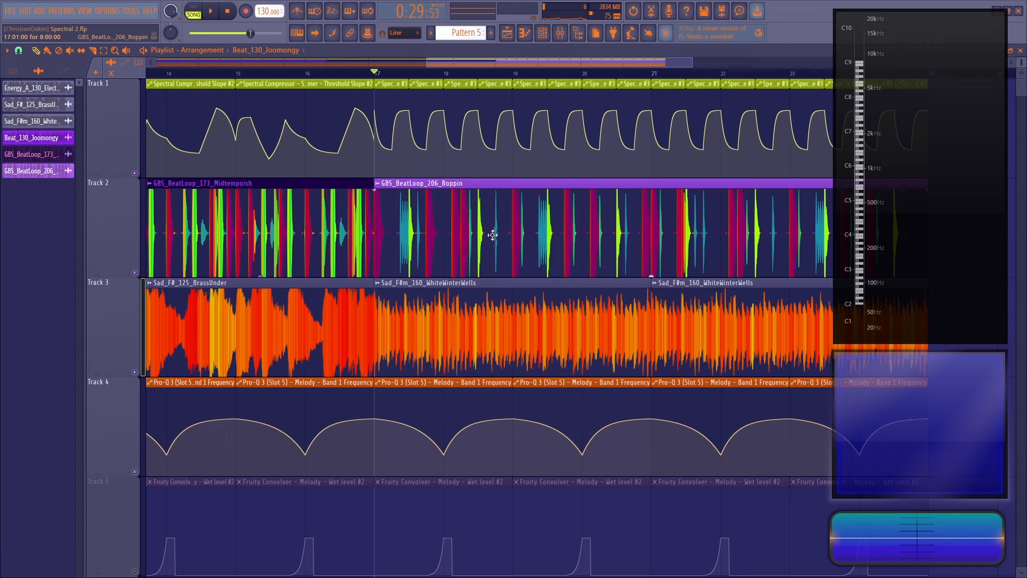
scroll(452, 354, down, 2)
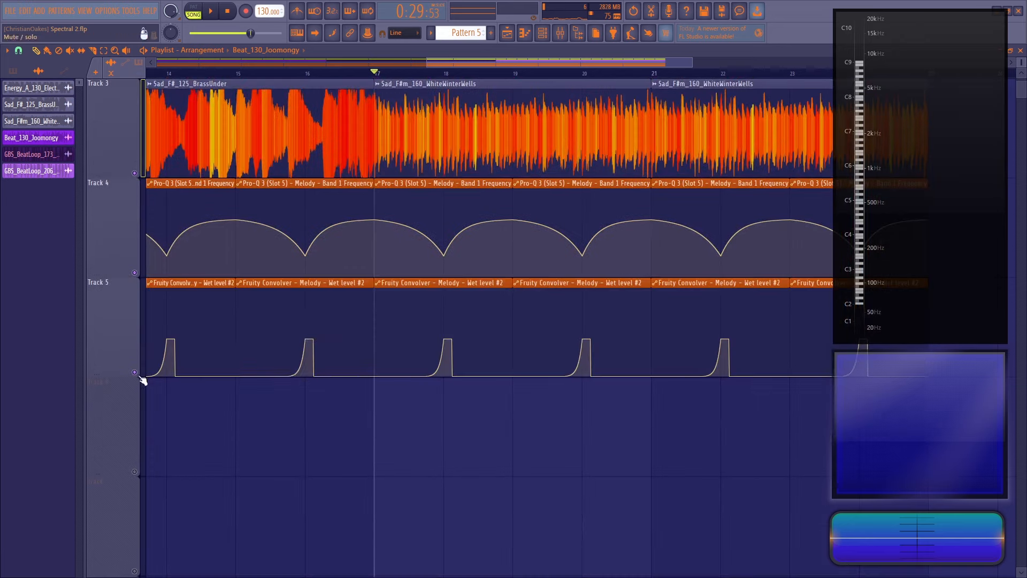
scroll(408, 341, up, 1)
scroll(494, 81, up, 1)
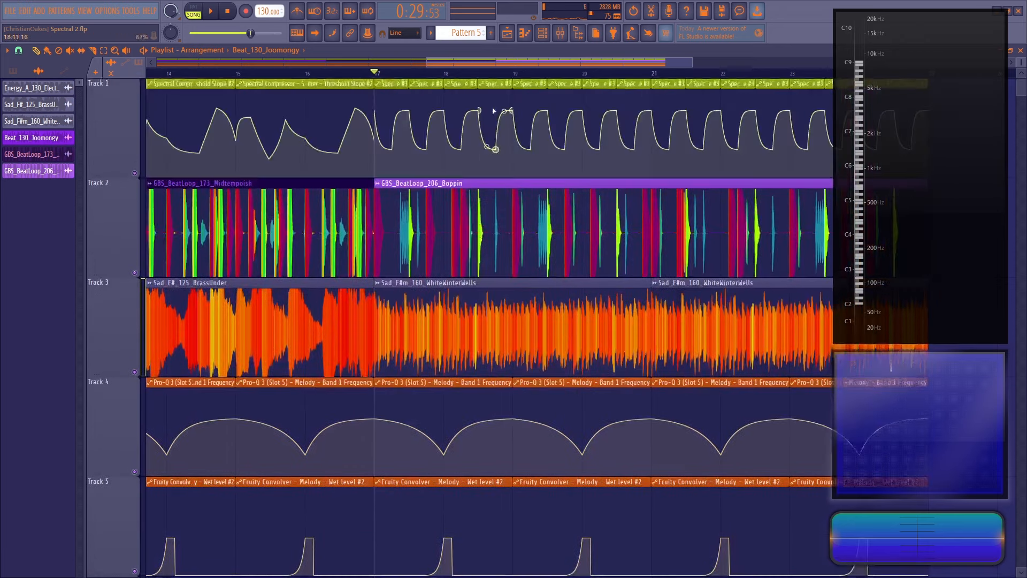
Step: Enable the second Pro-Q 3 and Fruity Convolver, bypass Spectral Gate and ValhallaRoom, and audition the Melody chain from bar 17
click(560, 33)
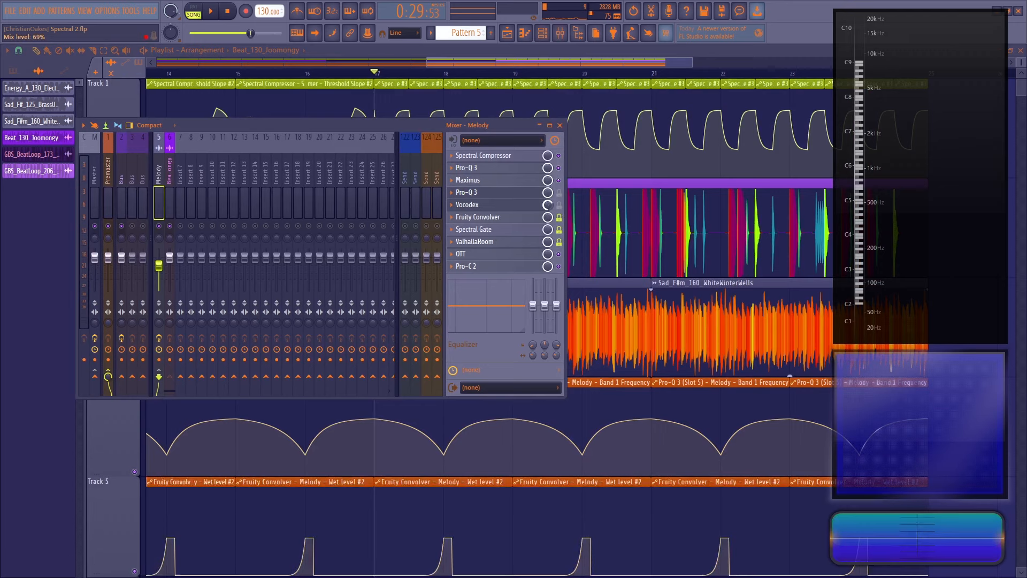
key(space)
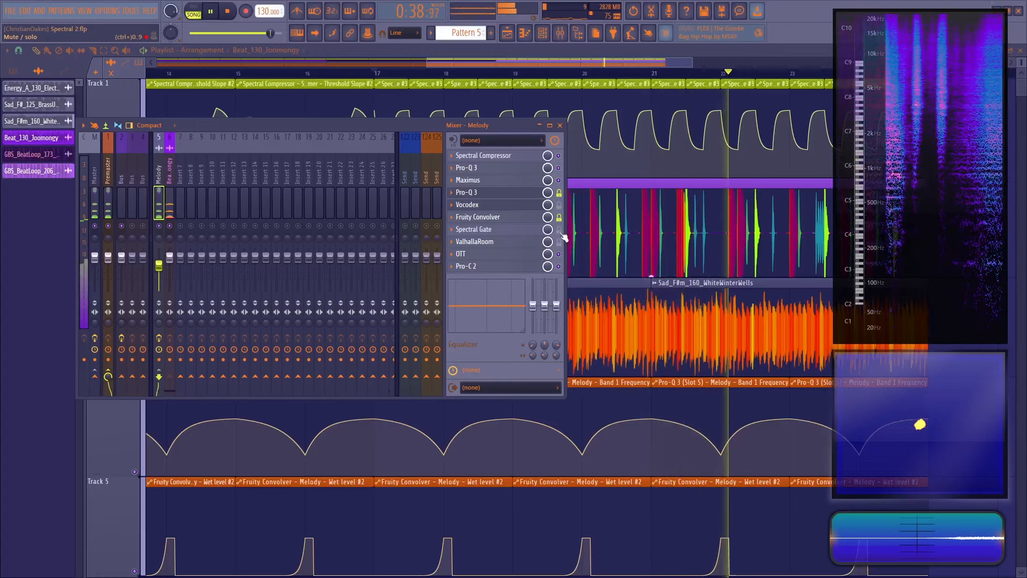
key(space)
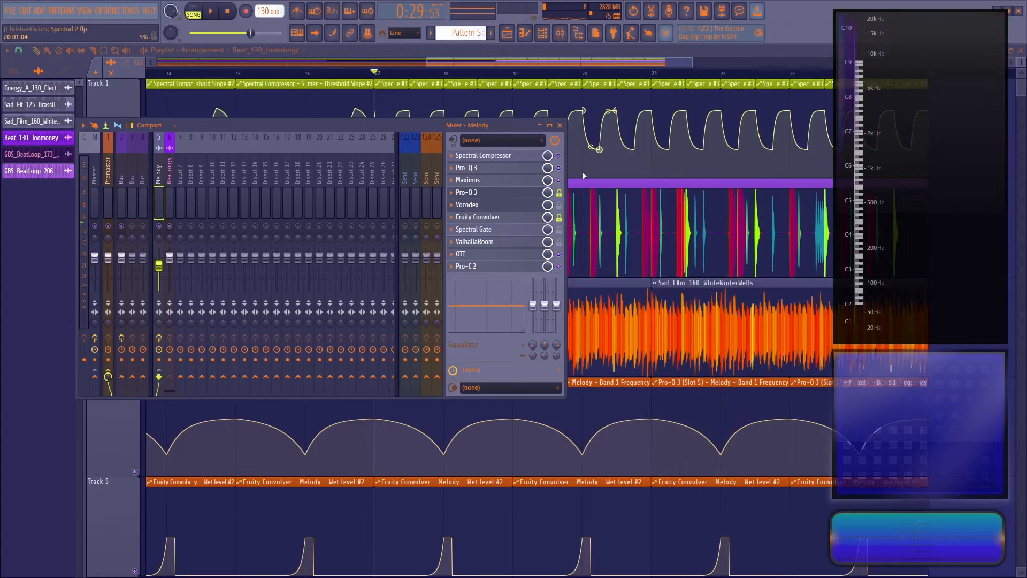